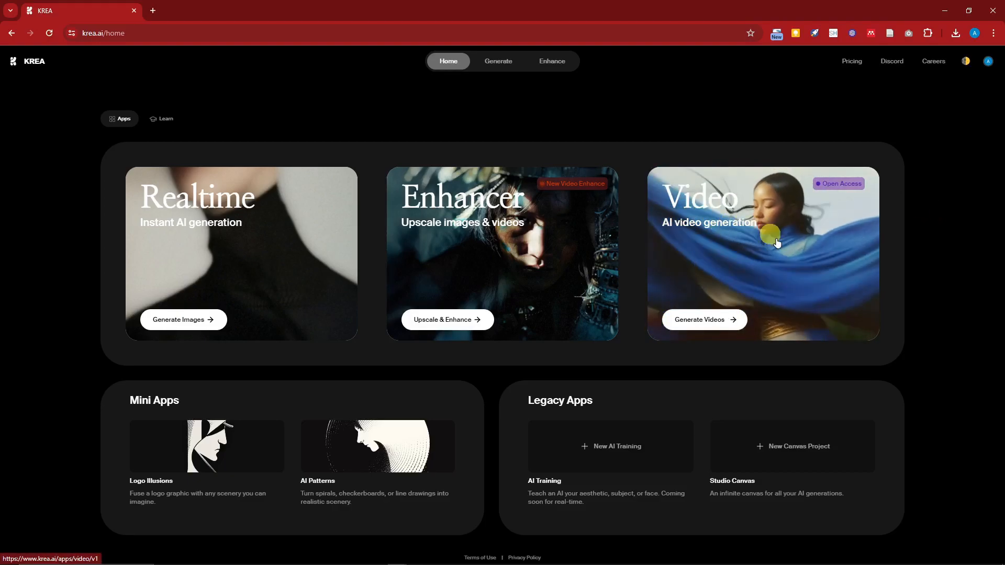
Open the AI video generation tool, accept the updated terms and go through the getting-started pages to the editor.
click(784, 255)
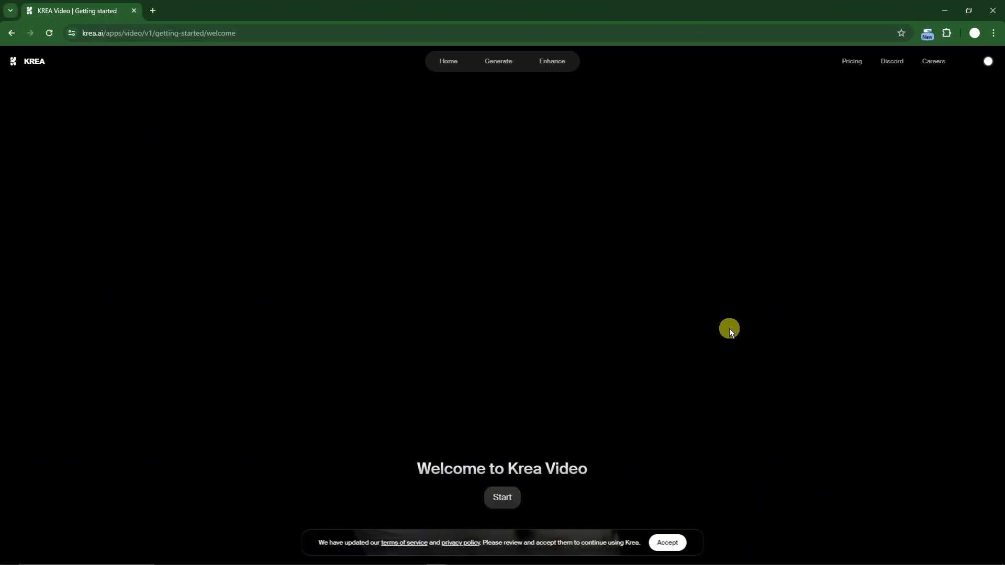
click(668, 543)
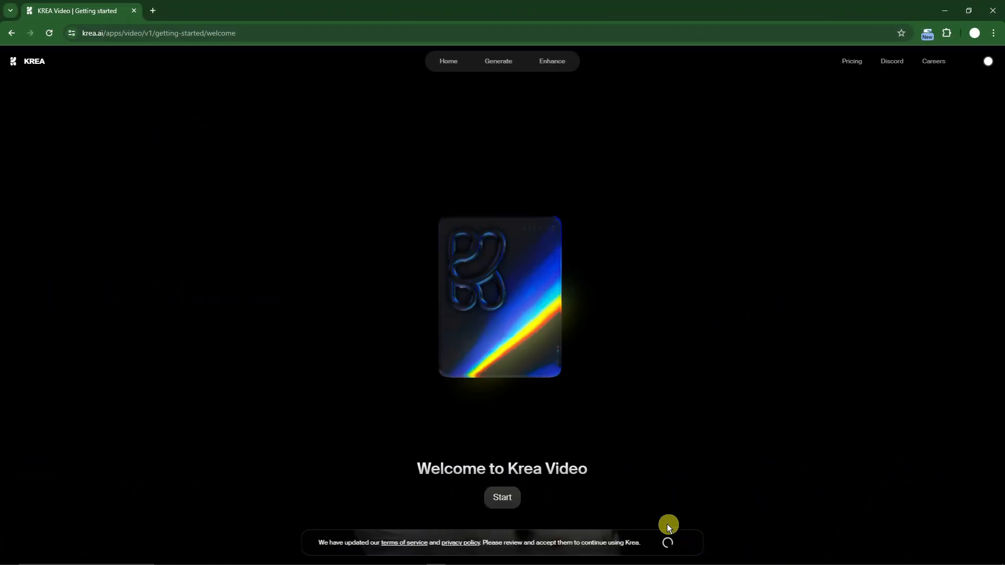
click(506, 498)
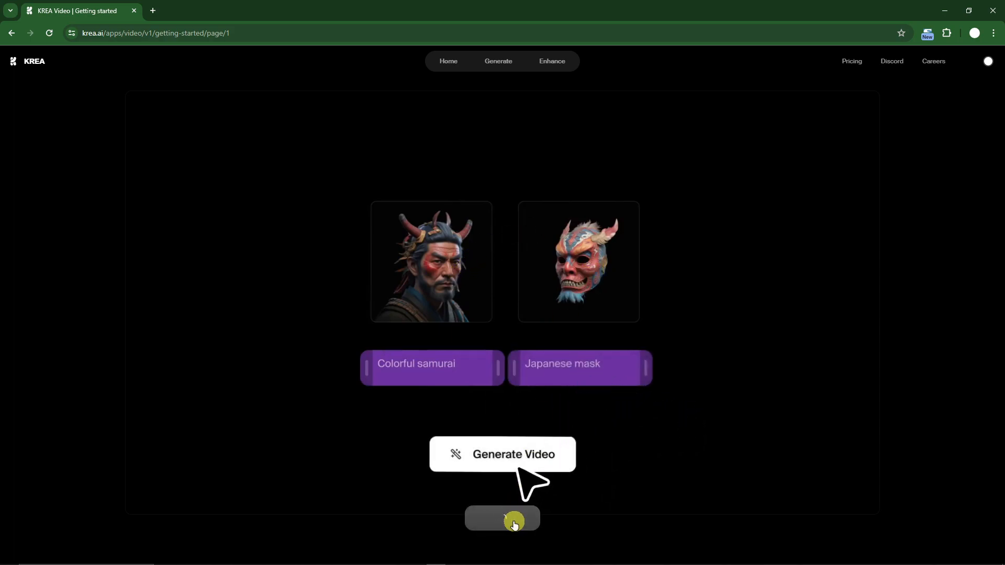
click(514, 521)
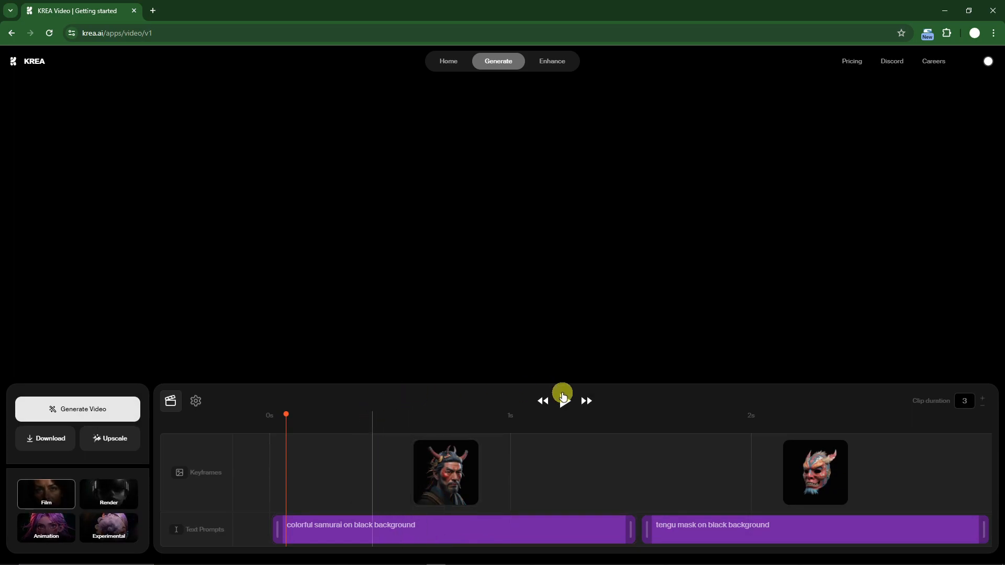
Play the sample samurai and tengu mask clip, and review the video settings before returning to the timeline.
click(563, 398)
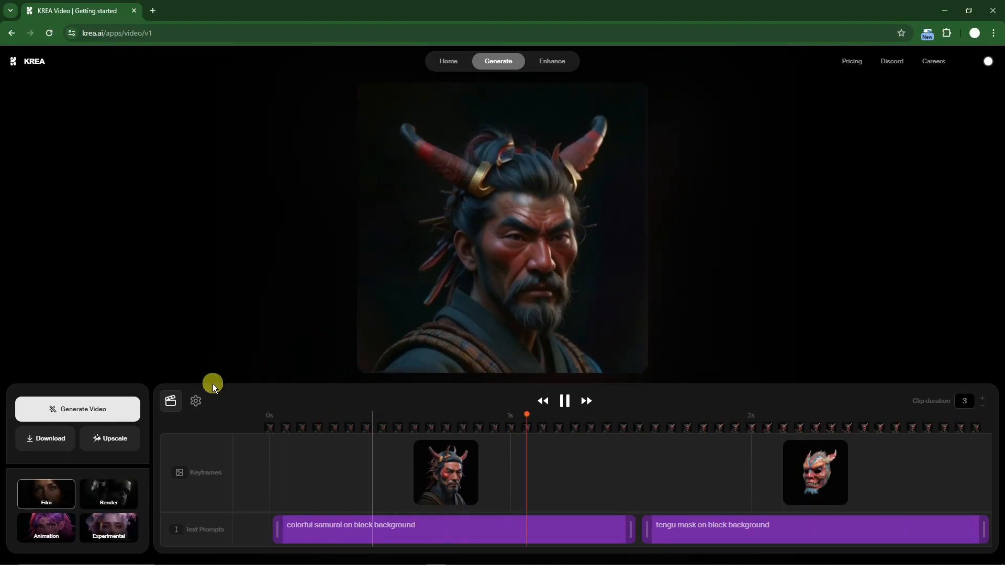
click(198, 401)
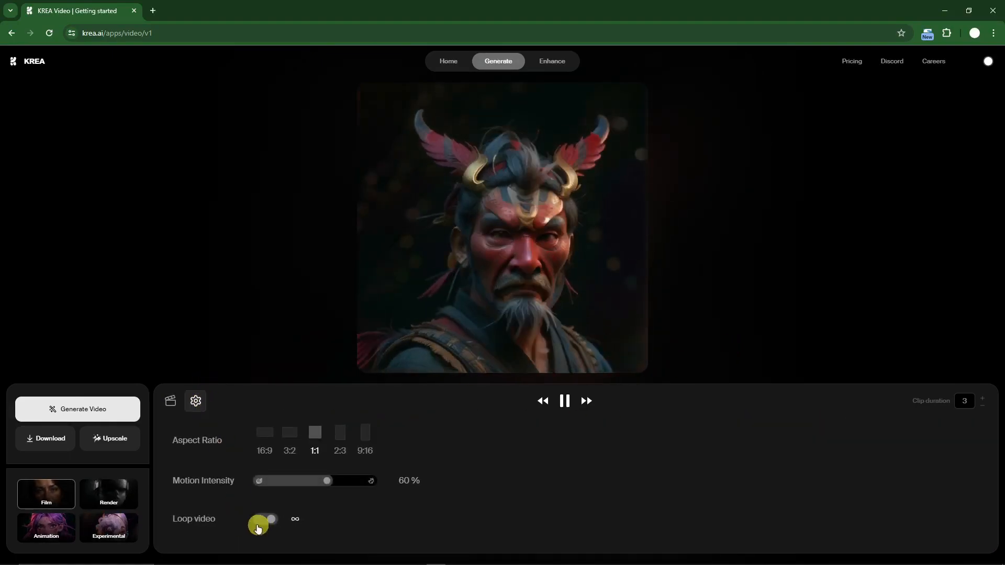
click(171, 401)
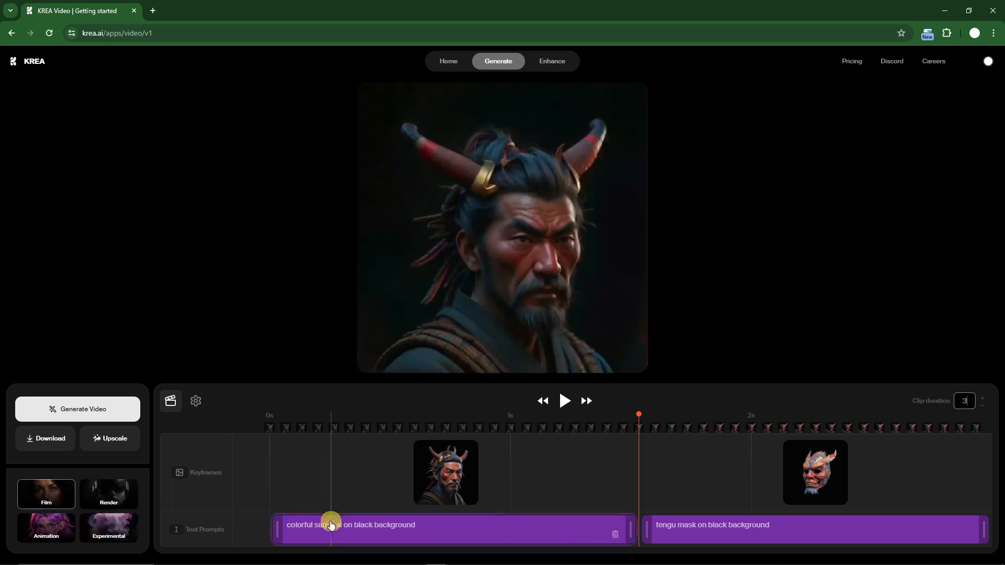
key(space)
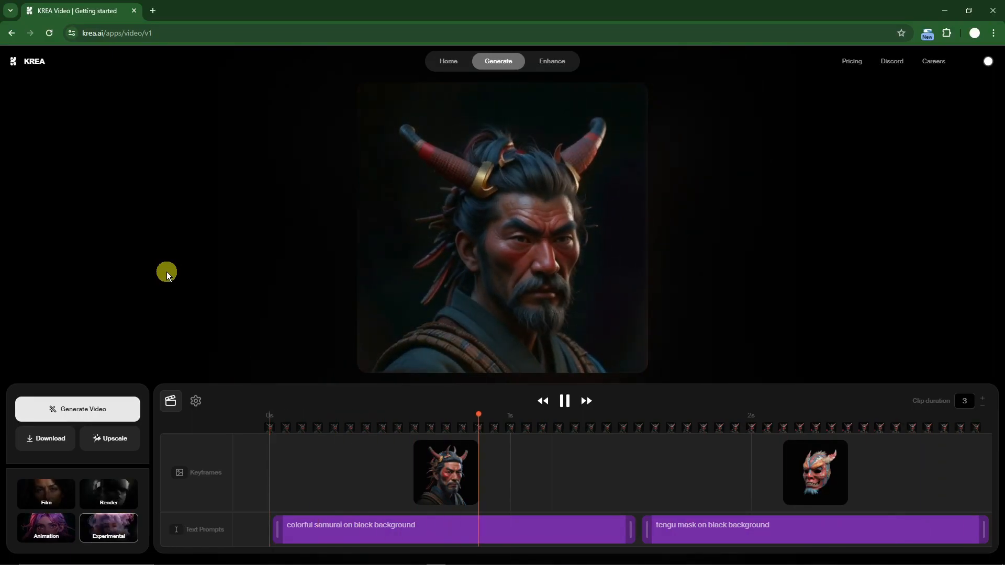
Switch the clip's style from Film to Experimental.
click(62, 495)
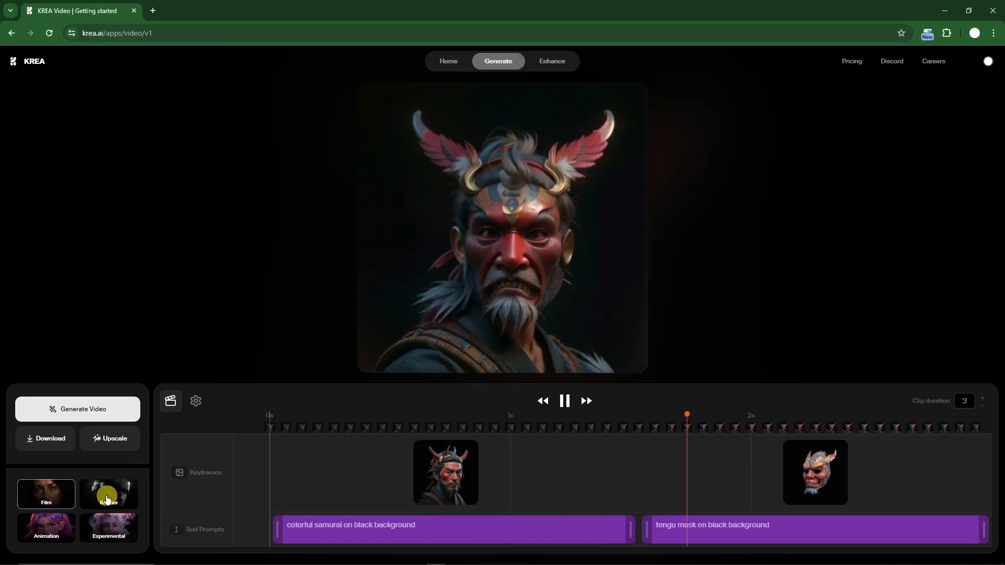
click(102, 522)
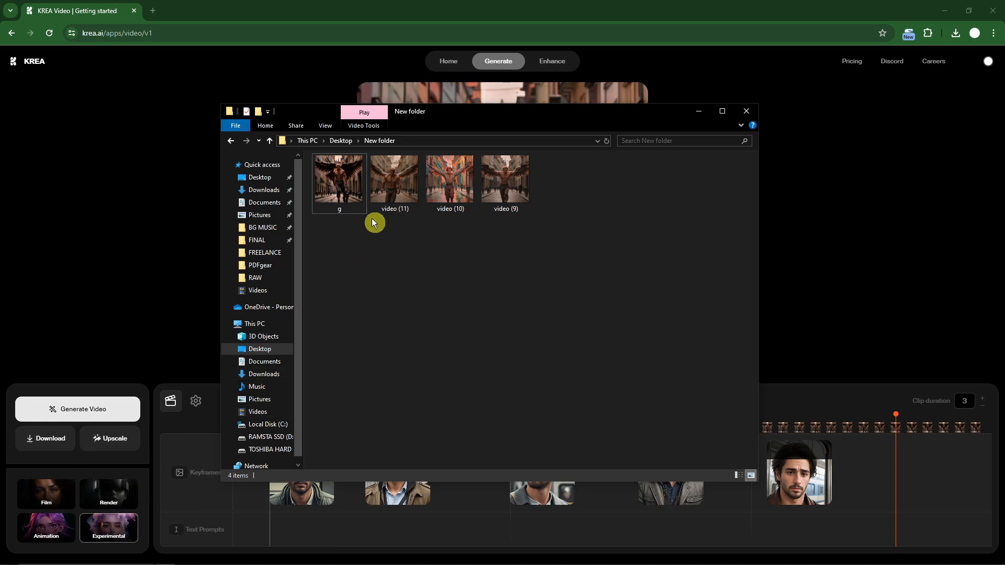
Preview the videos g, video (10), video (9) and video (11) in New folder to compare the styles, and close the folder.
click(353, 195)
double_click(342, 185)
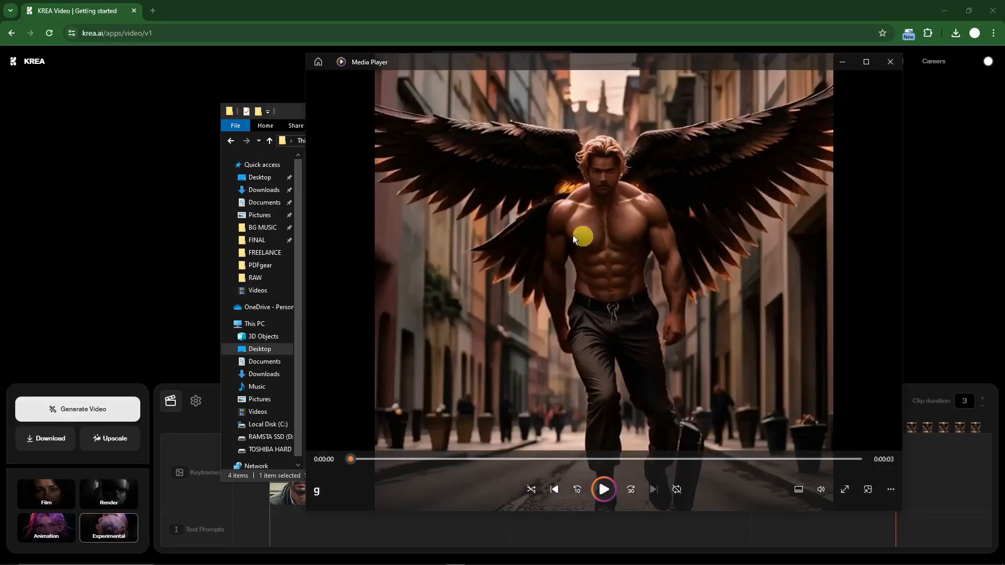
click(890, 62)
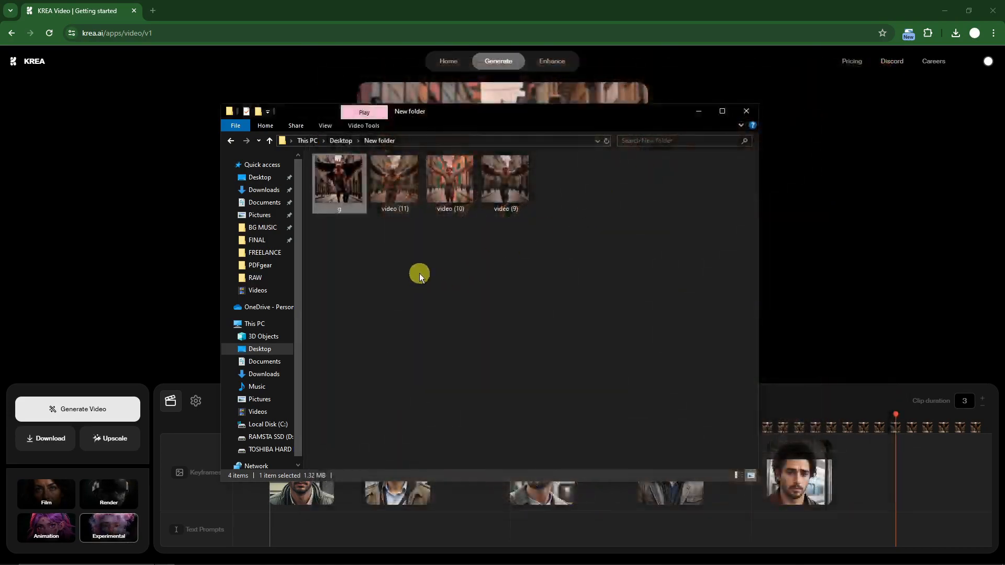
click(453, 184)
double_click(453, 184)
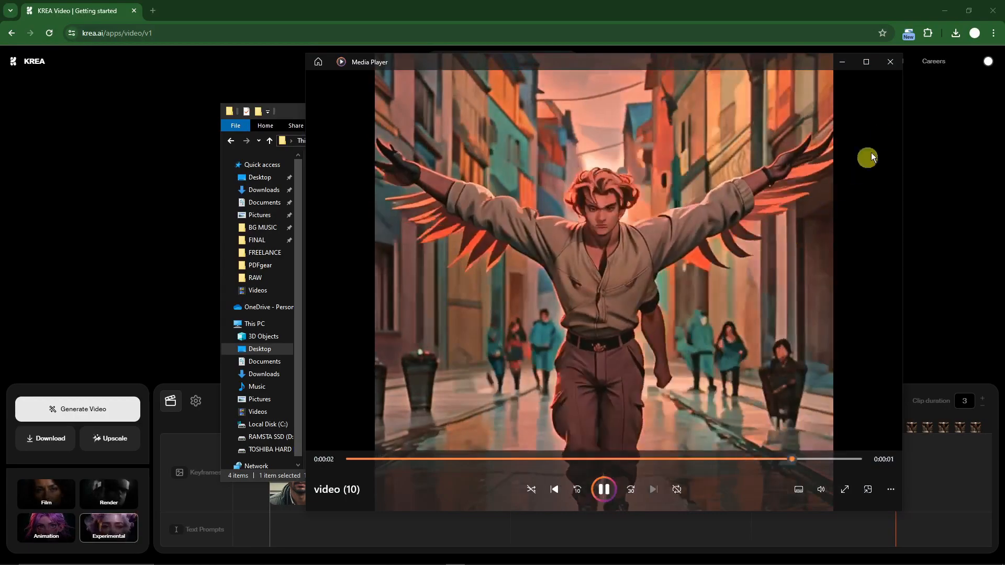
click(891, 64)
double_click(513, 180)
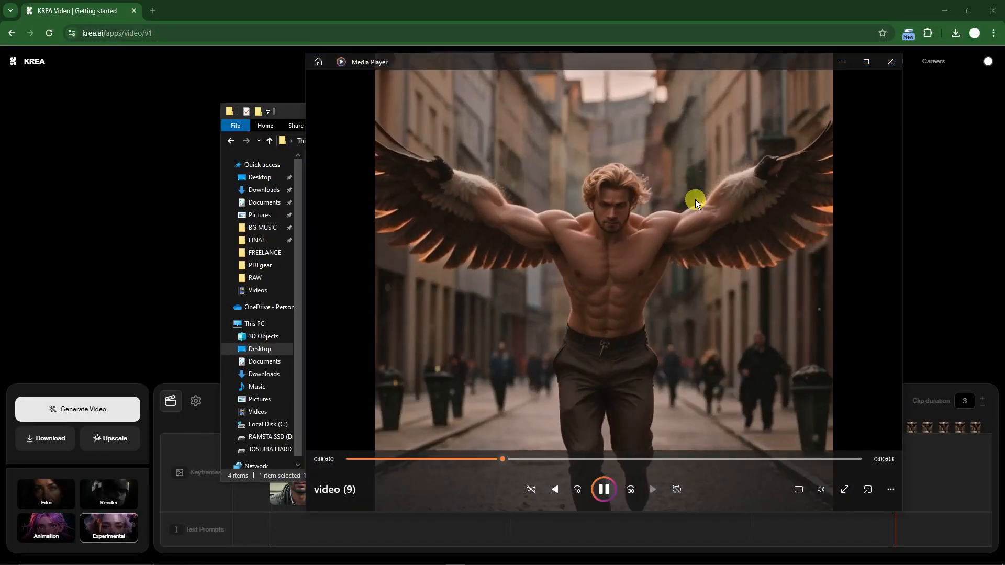
click(890, 62)
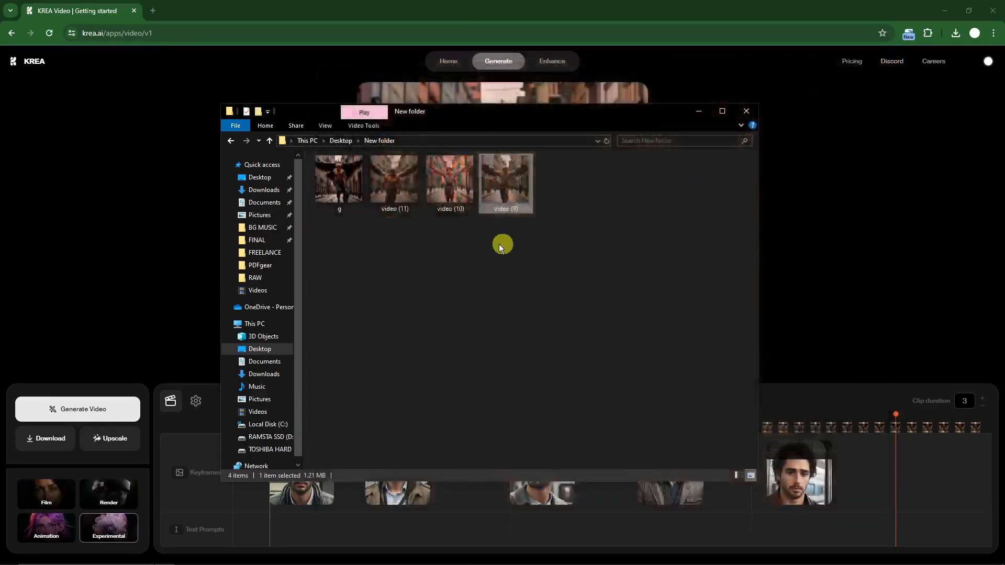
double_click(401, 183)
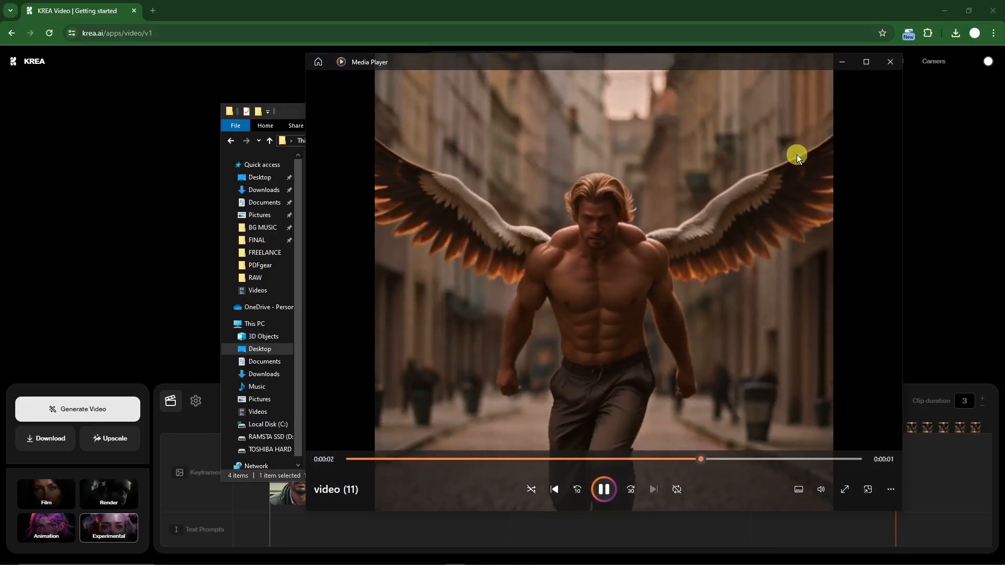
click(887, 61)
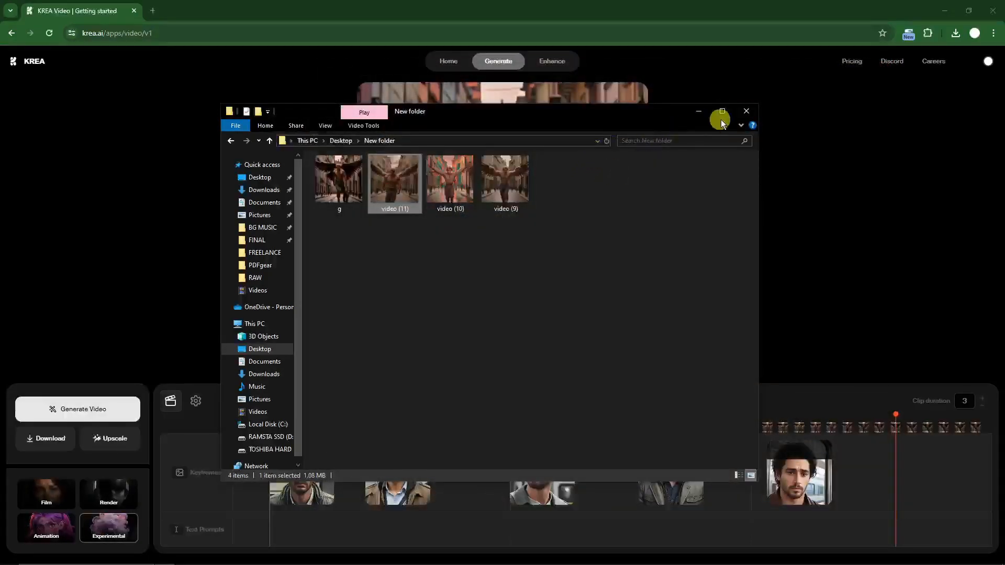
click(750, 111)
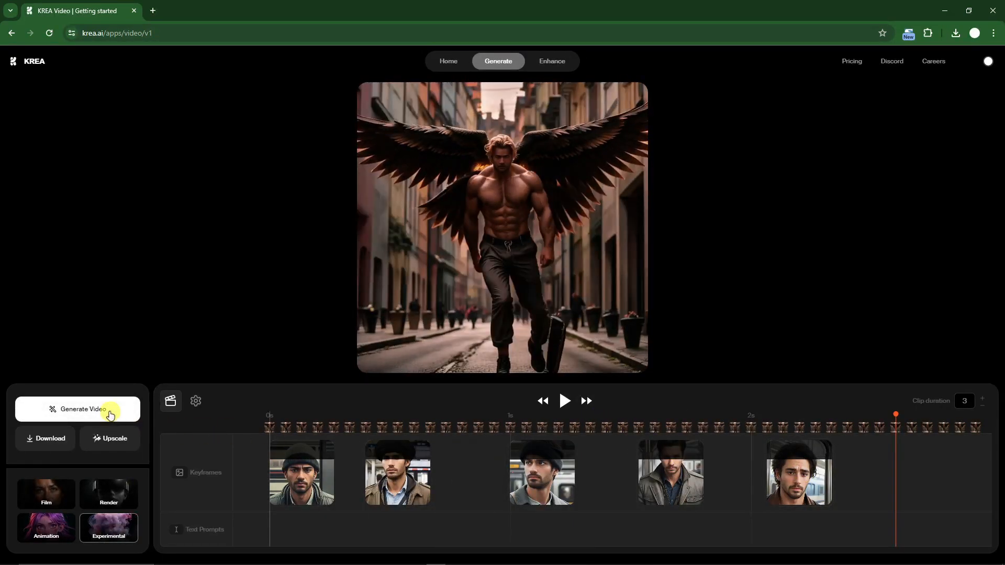
Extend the clip duration to 5 seconds and spread the last four keyframes further apart along the timeline.
click(982, 400)
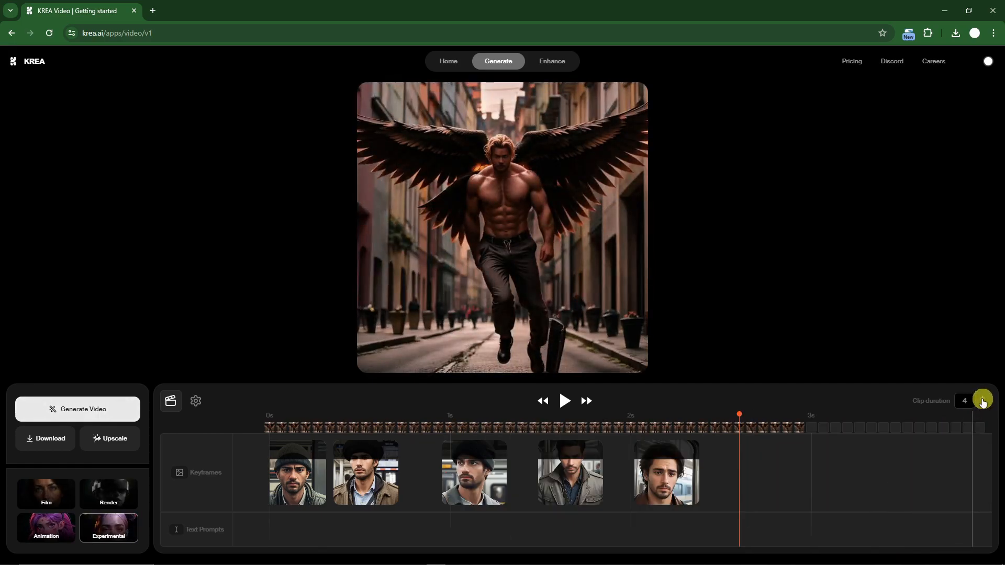
click(982, 401)
drag(614, 482, 816, 480)
drag(528, 483, 674, 480)
drag(434, 479, 521, 477)
drag(376, 478, 423, 478)
Set the clip duration to 7 seconds and space all five keyframes out across the longer timeline.
click(982, 400)
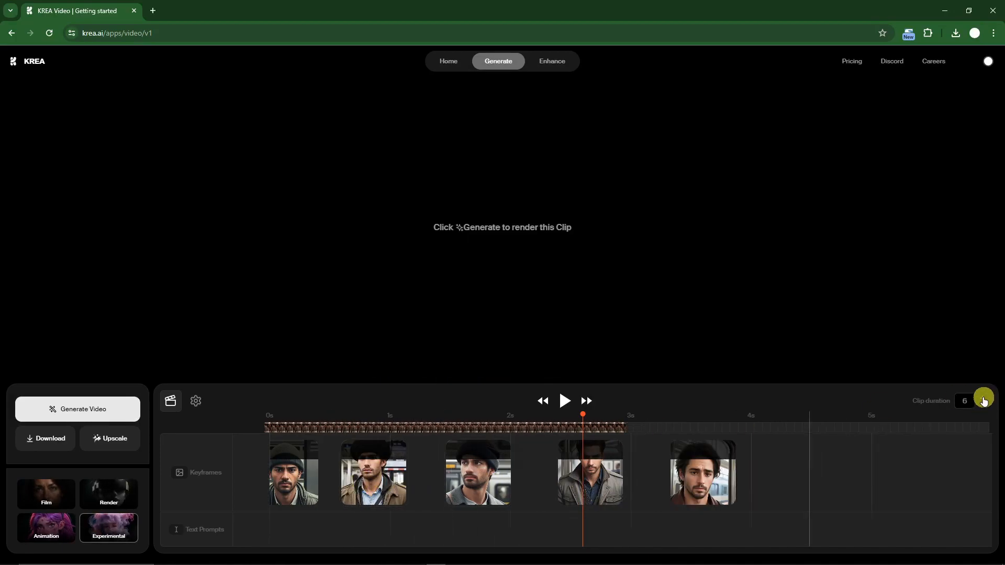
click(982, 399)
drag(647, 478, 863, 471)
drag(538, 492, 716, 487)
drag(450, 479, 601, 478)
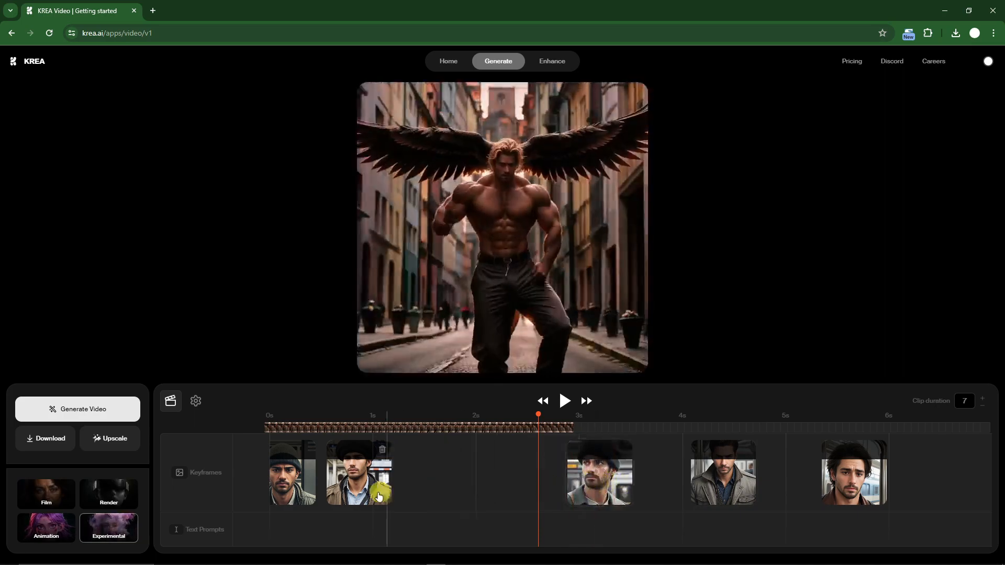
drag(382, 489, 456, 486)
drag(287, 487, 327, 484)
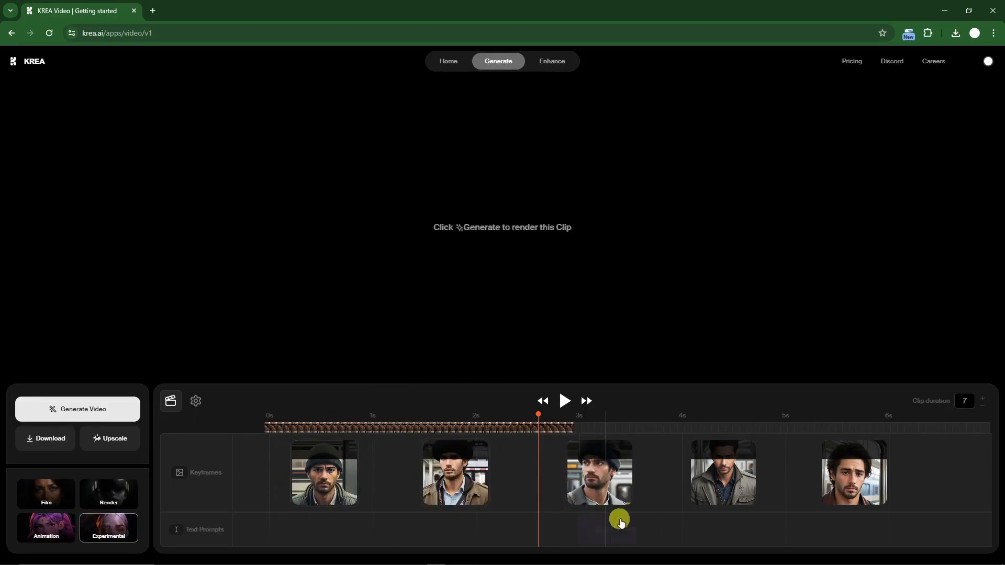
Add the text prompt "Colorful background" at the start of the timeline and stretch it under the first two keyframes.
drag(534, 434, 391, 419)
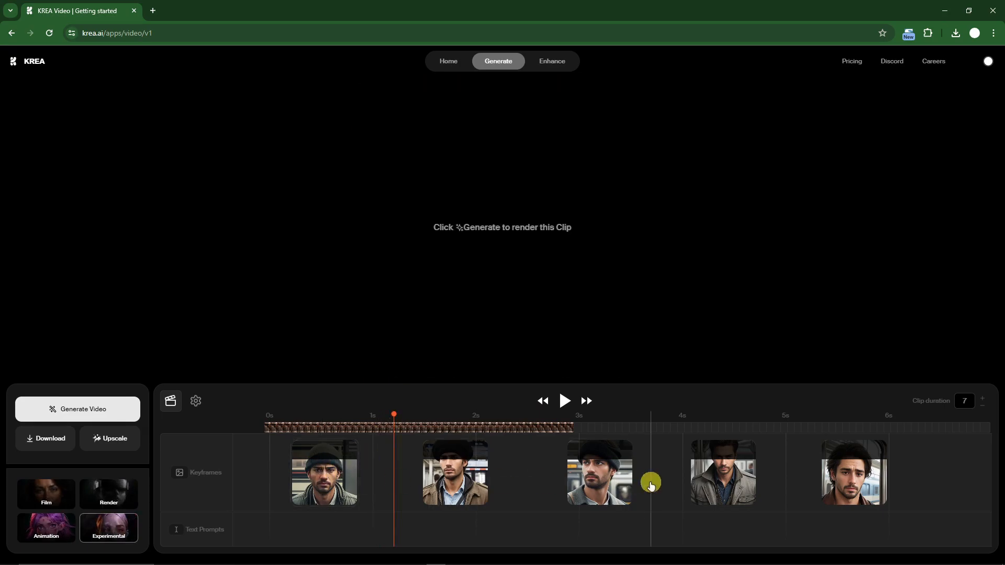
click(304, 530)
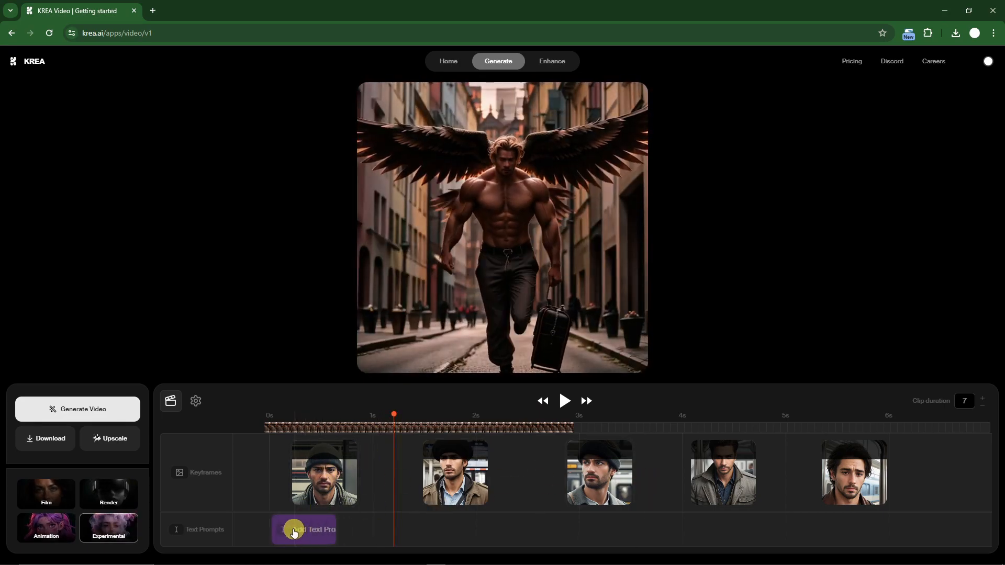
click(301, 530)
click(302, 493)
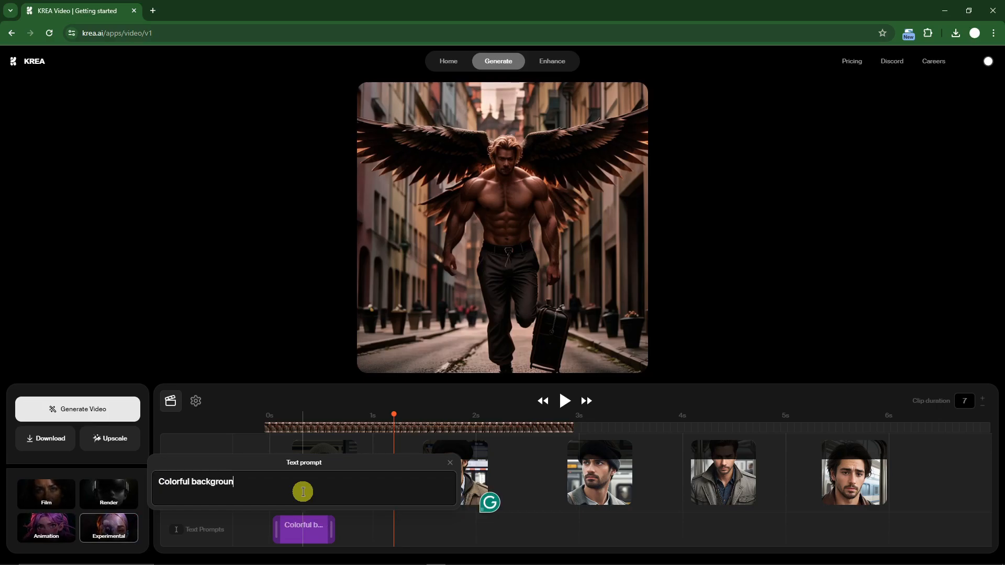
click(291, 345)
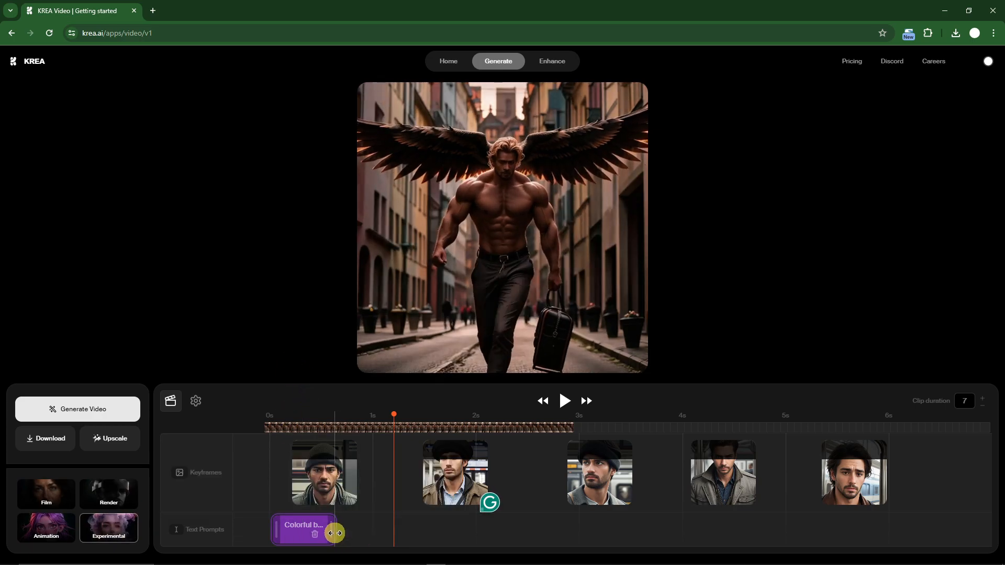
drag(335, 533, 489, 535)
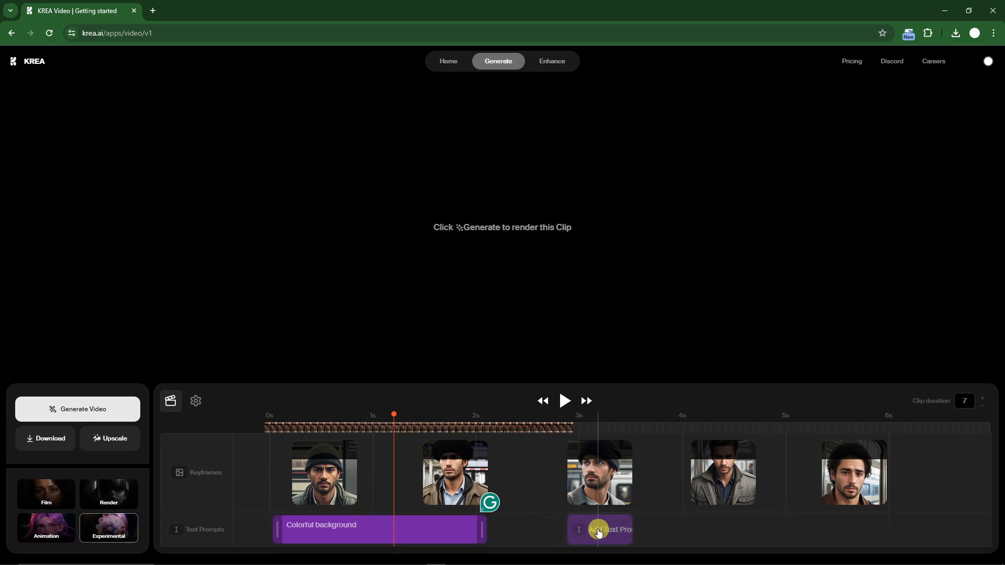
Add the text prompt "Smiling" at about 3 seconds and extend it under the last three keyframes.
click(594, 530)
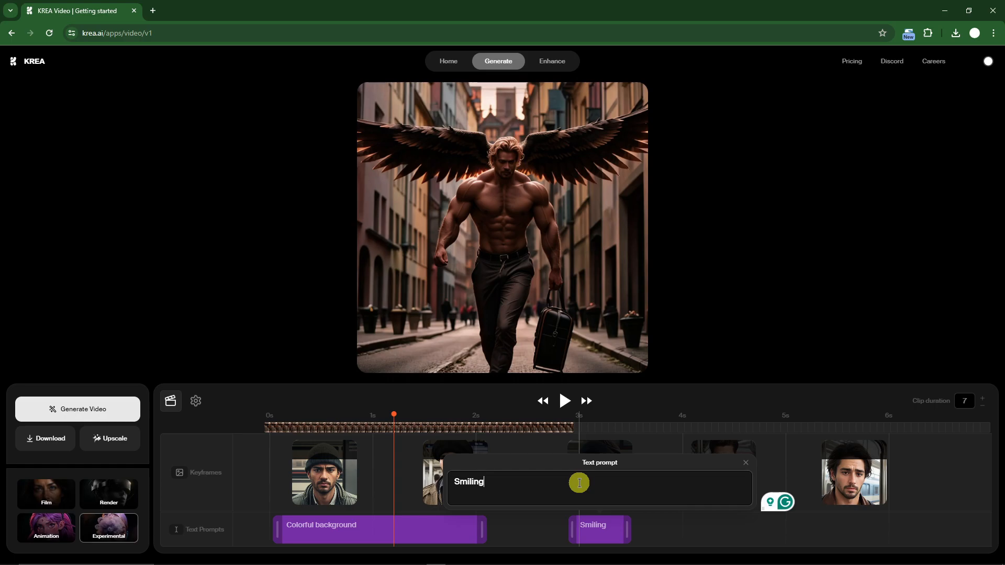
click(717, 294)
drag(629, 532, 888, 532)
click(756, 296)
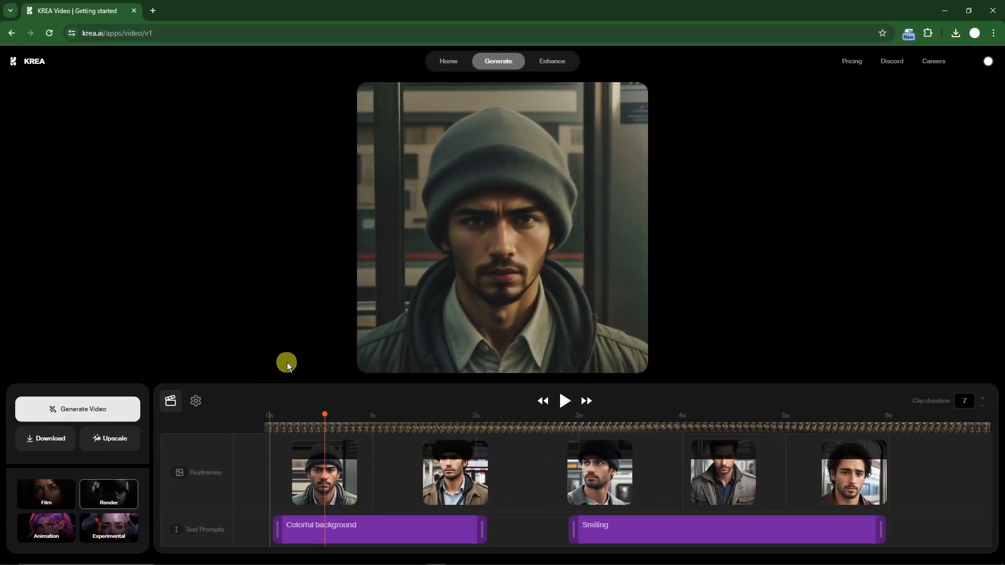
Play back the generated 7-second video, pause it and download it.
click(564, 401)
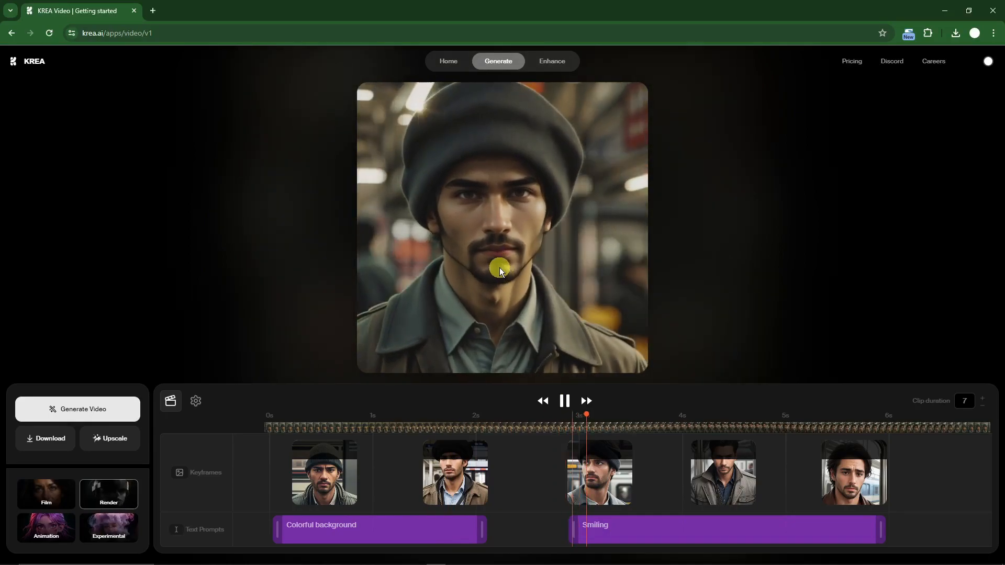
click(567, 401)
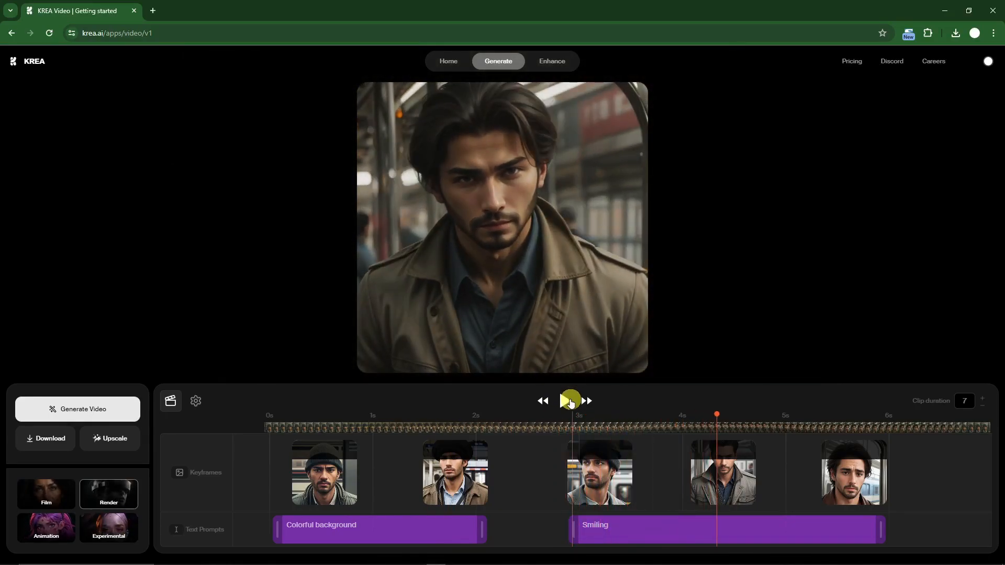
click(58, 439)
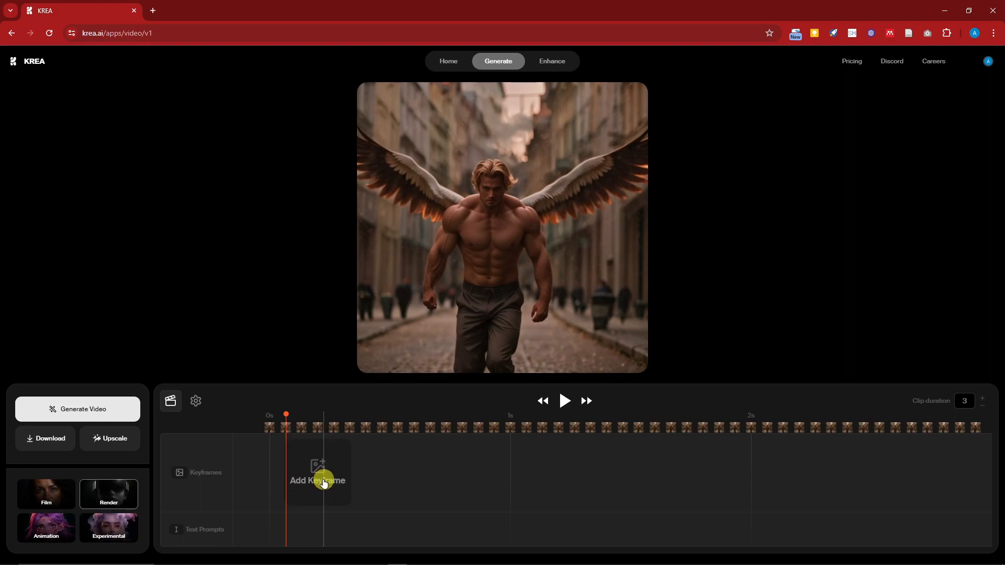
Add a keyframe at the start of the timeline and generate its image from "a beautiful young woman with red hair".
click(311, 473)
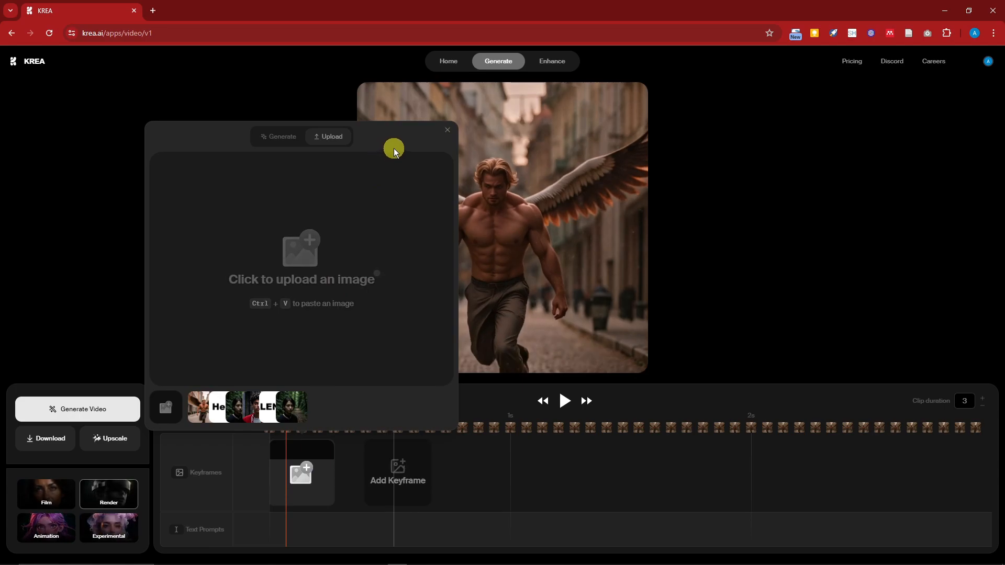
click(287, 137)
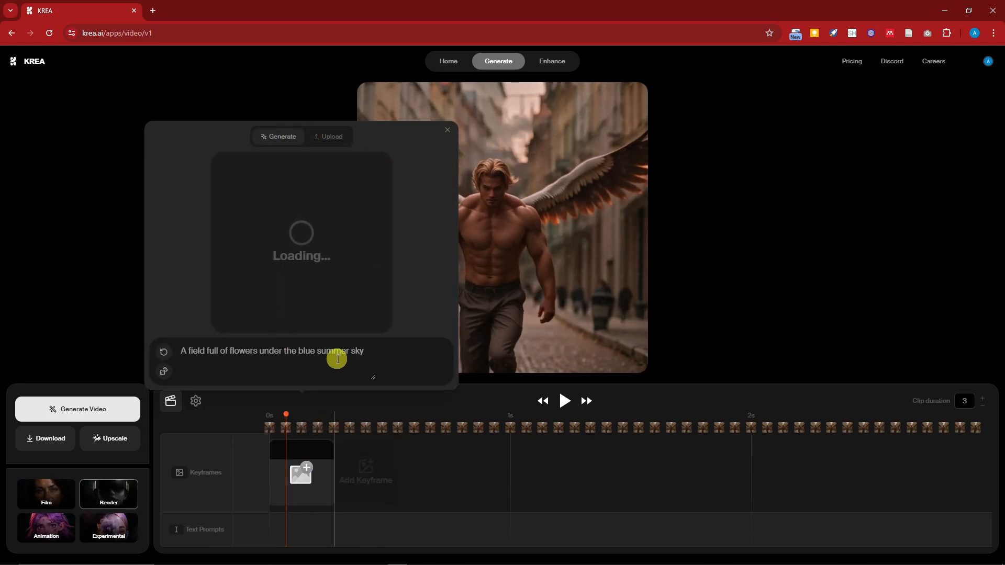
drag(375, 348, 184, 350)
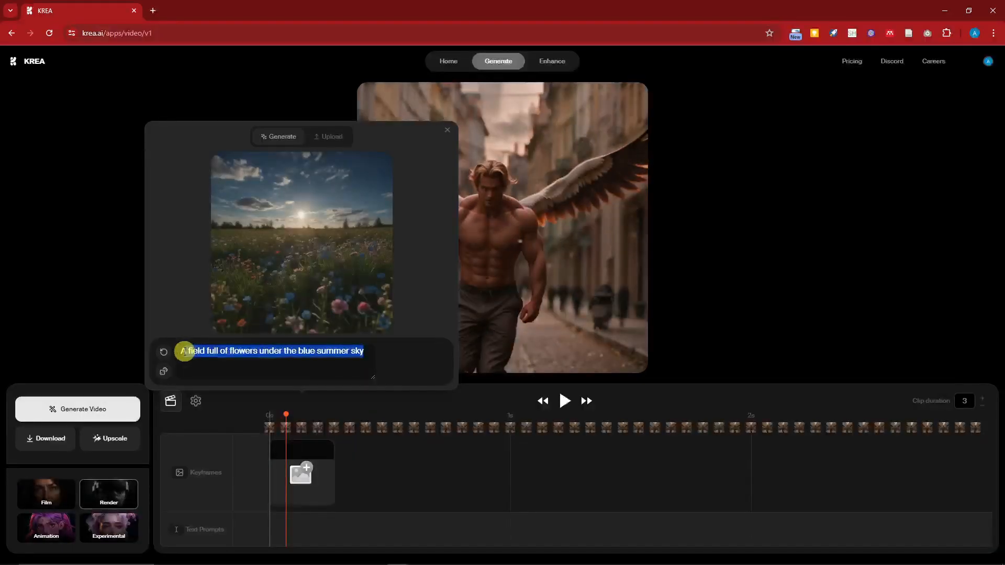
text(a beauti)
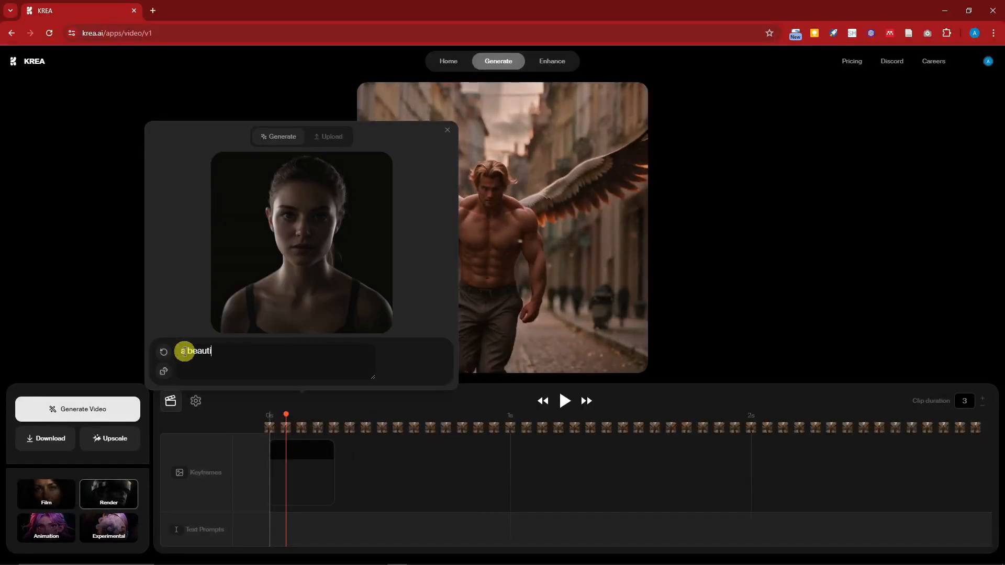
text(ful young w)
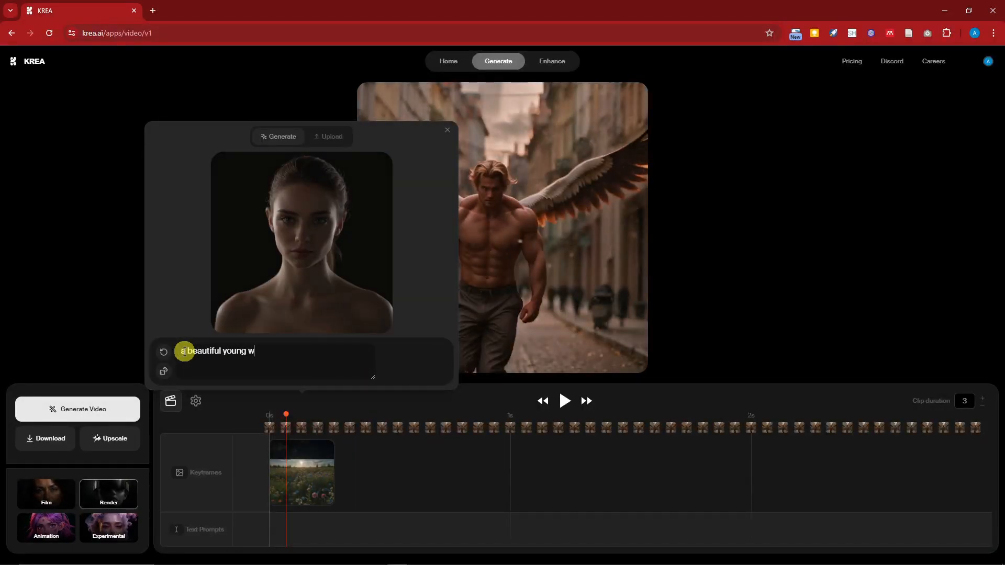
text(oman)
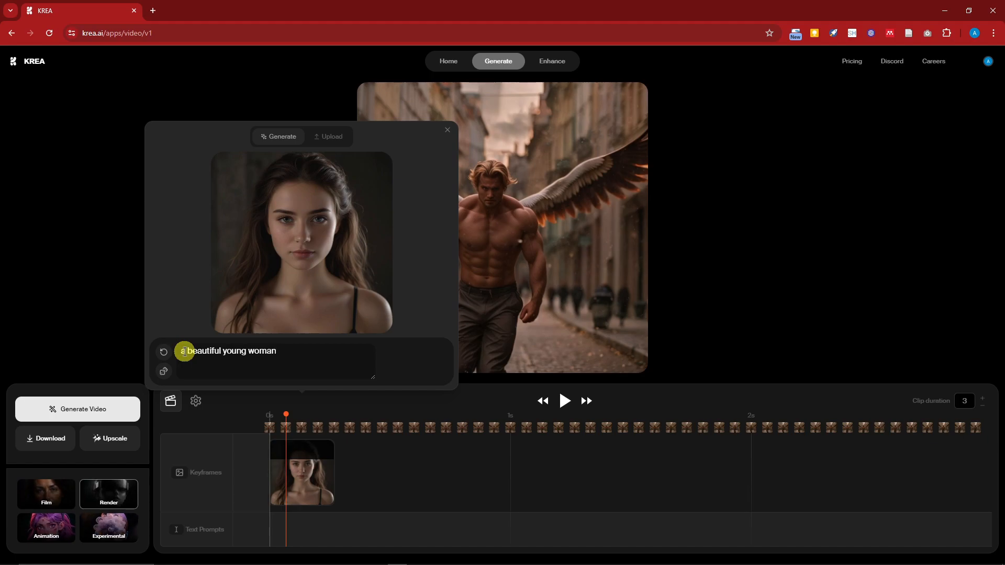
text(with red hair b)
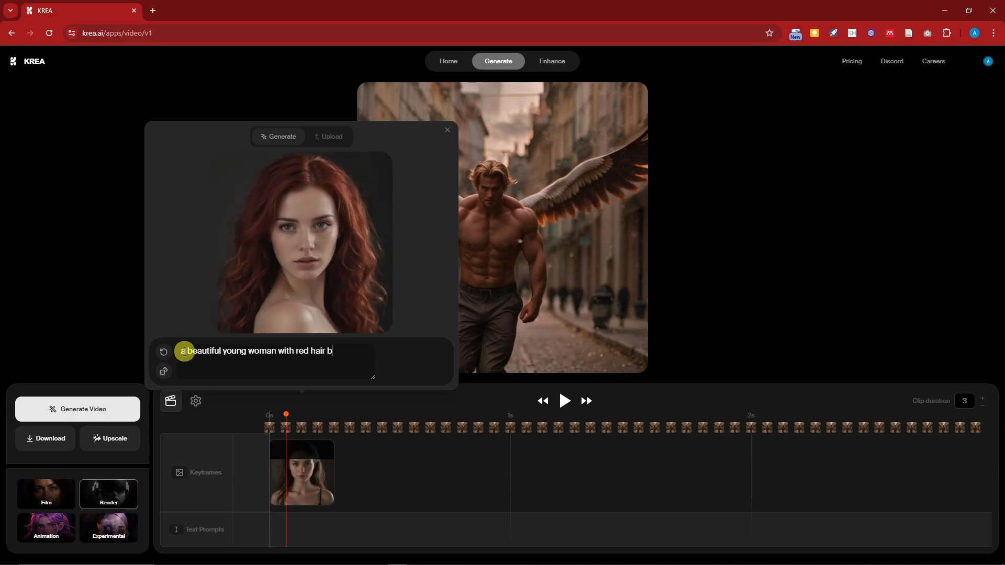
Extend the first keyframe's image prompt with "wearing a black jacket" and close the image generator.
key(BackSpace)
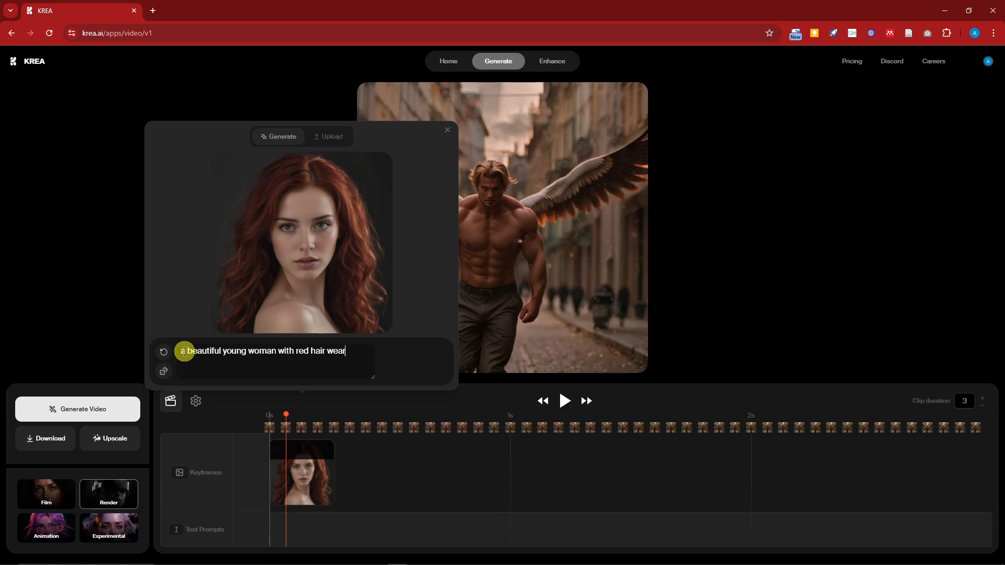
text(wearing a black jacket)
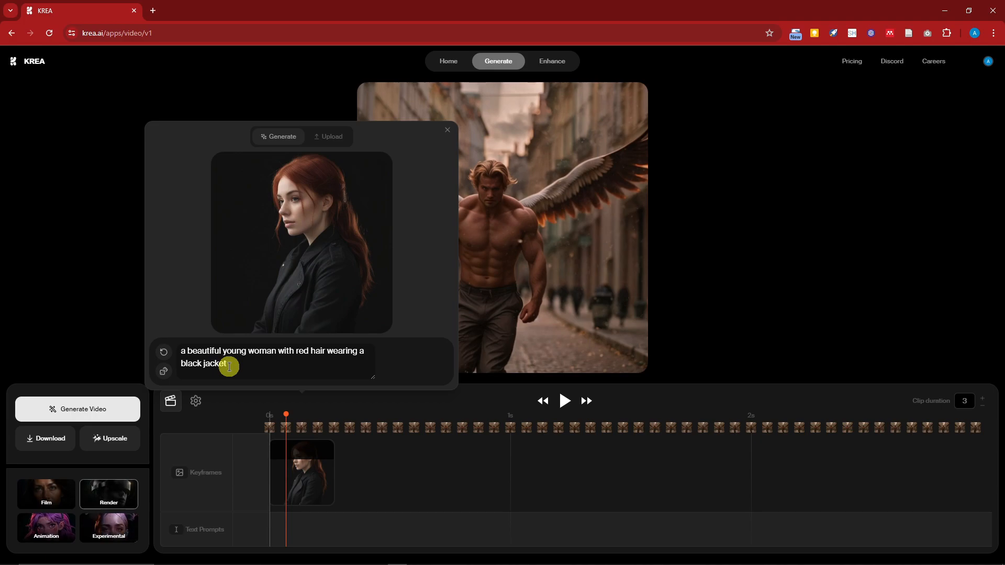
key(Return)
key(BackSpace)
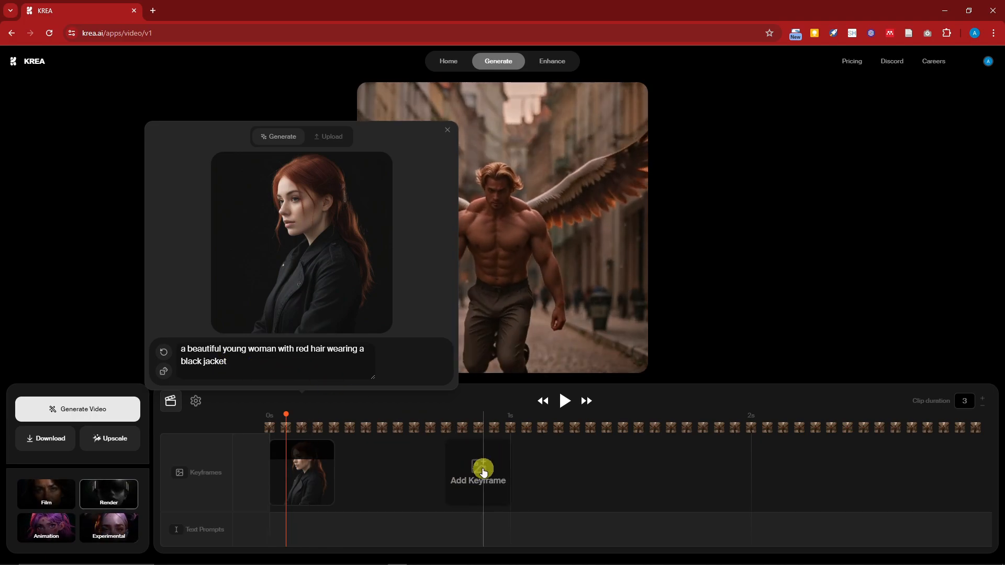
click(483, 469)
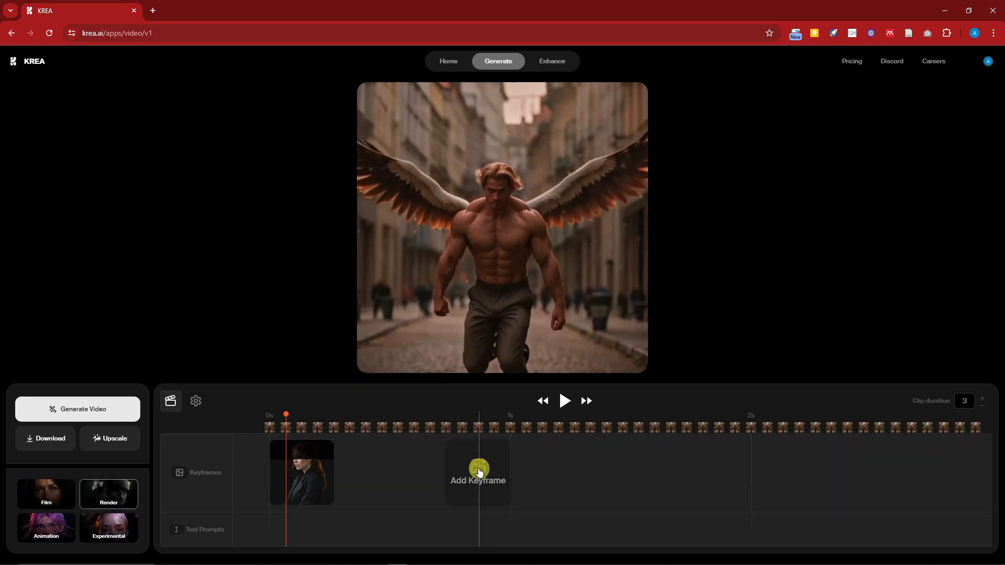
Add a second keyframe just before the 1-second mark and generate its image from "a beautiful young woman".
click(482, 471)
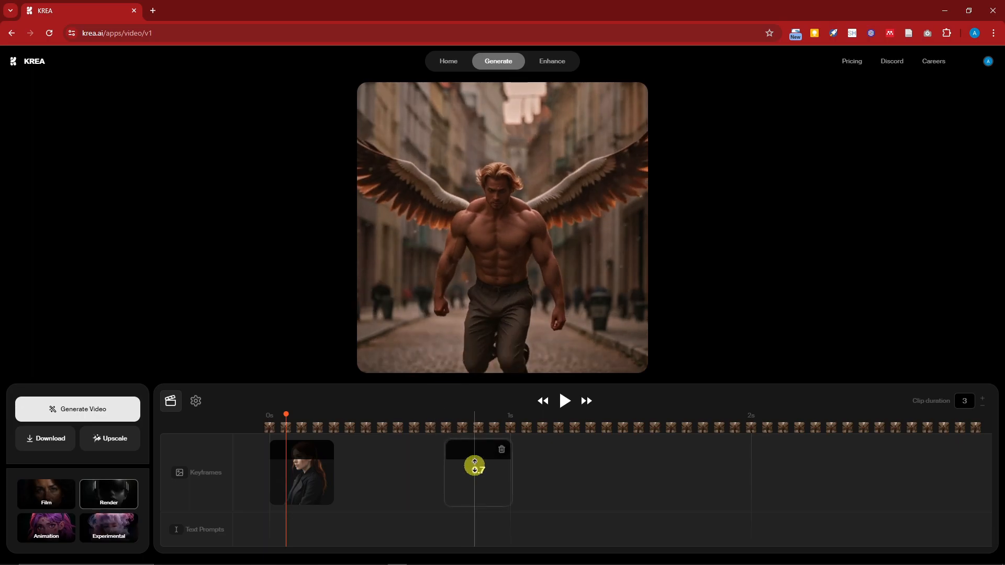
click(474, 466)
triple_click(532, 352)
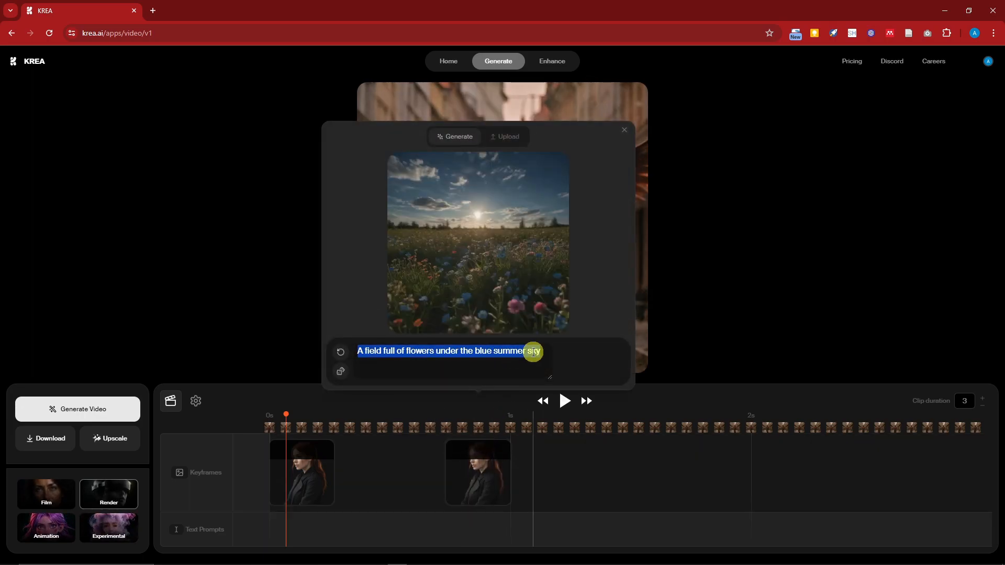
text(a beautifu)
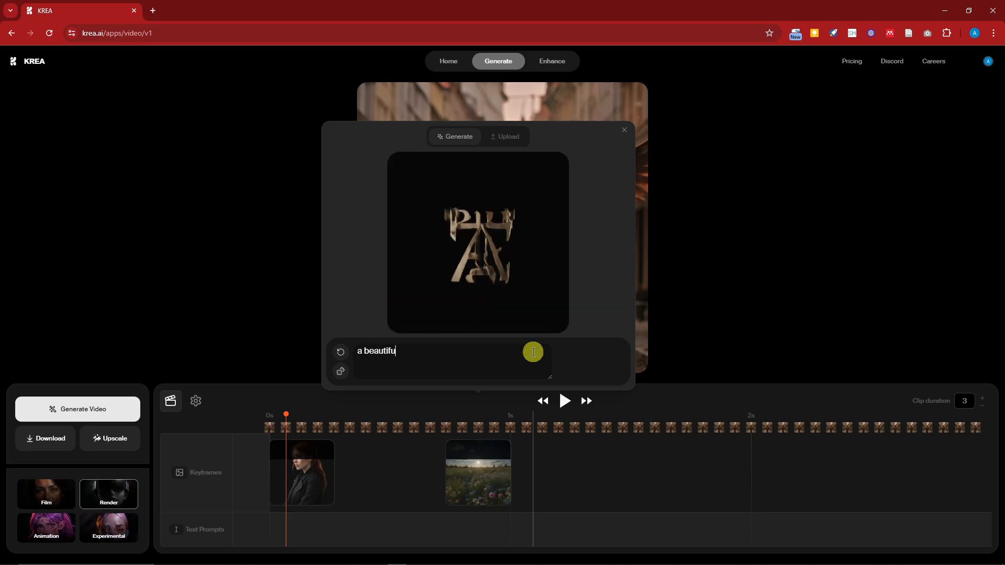
text(l tyou)
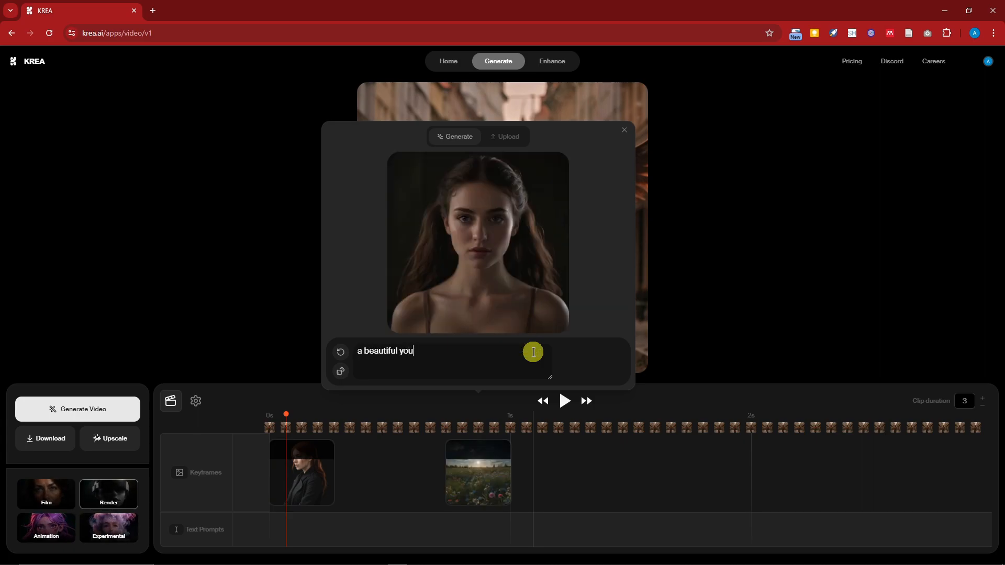
text(ng woman)
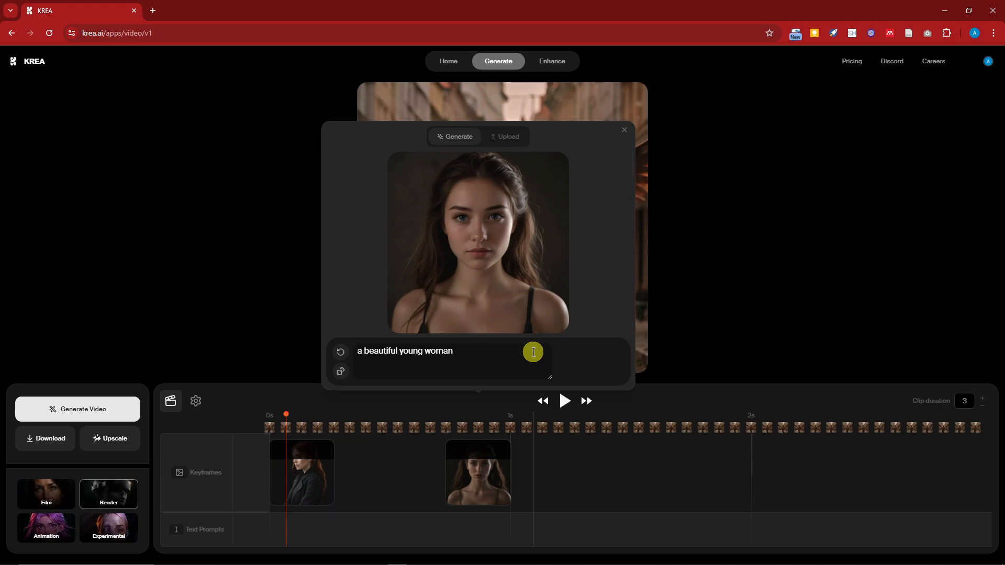
text( wearing a blue d)
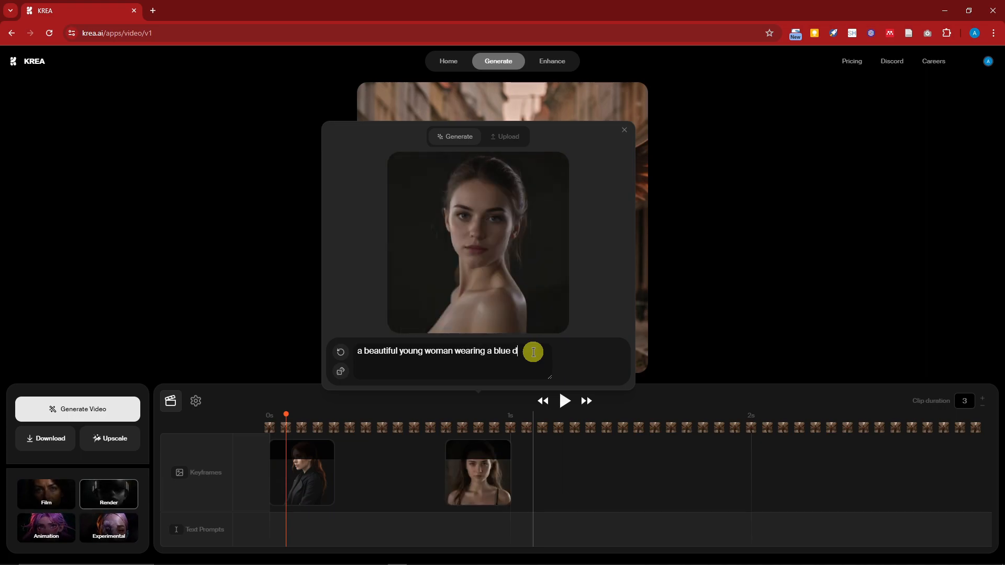
text(ress)
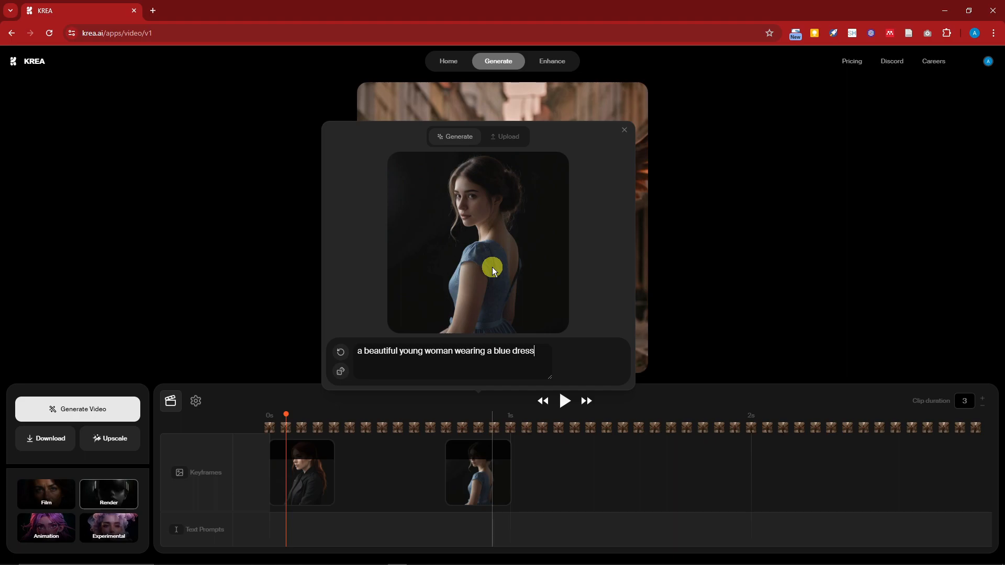
Try extending the second keyframe's prompt with "wearing a blue dress", and remove those words again.
key(BackSpace)
key(BackSpace)
key(BackSpace)
key(BackSpace)
key(BackSpace)
key(BackSpace)
key(BackSpace)
key(BackSpace)
key(BackSpace)
key(BackSpace)
key(BackSpace)
key(BackSpace)
key(BackSpace)
key(BackSpace)
key(BackSpace)
key(BackSpace)
key(BackSpace)
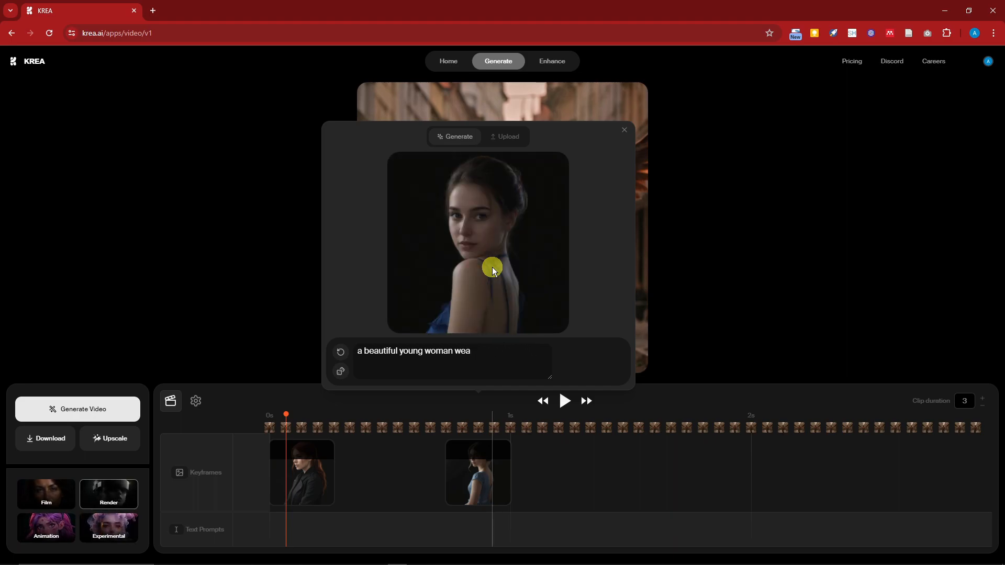
key(BackSpace)
key(BackSpace)
key(BackSpace)
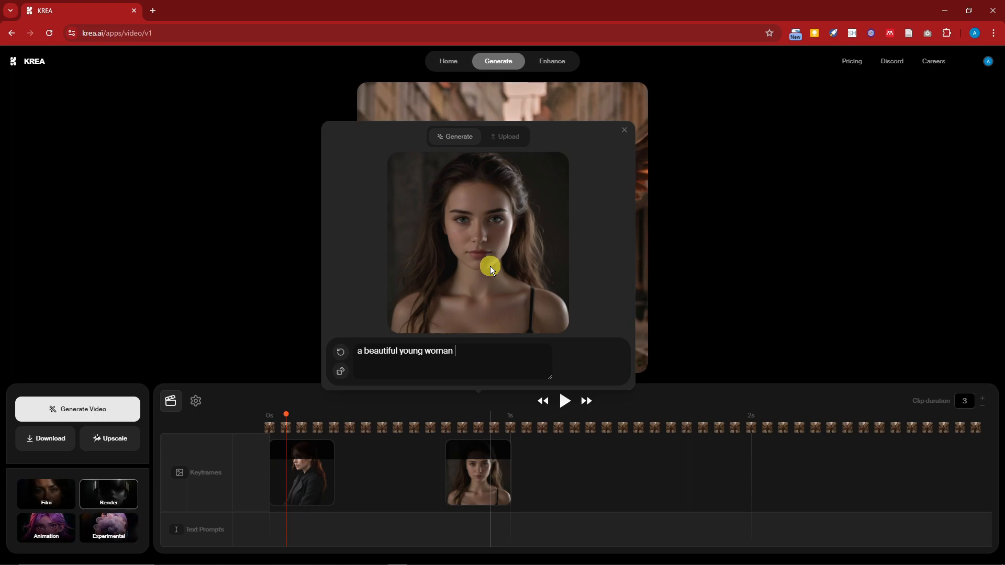
Try "wearing black shoes" in the second keyframe's prompt, and replace it with "wearing blue jacket and smiling".
text(weari)
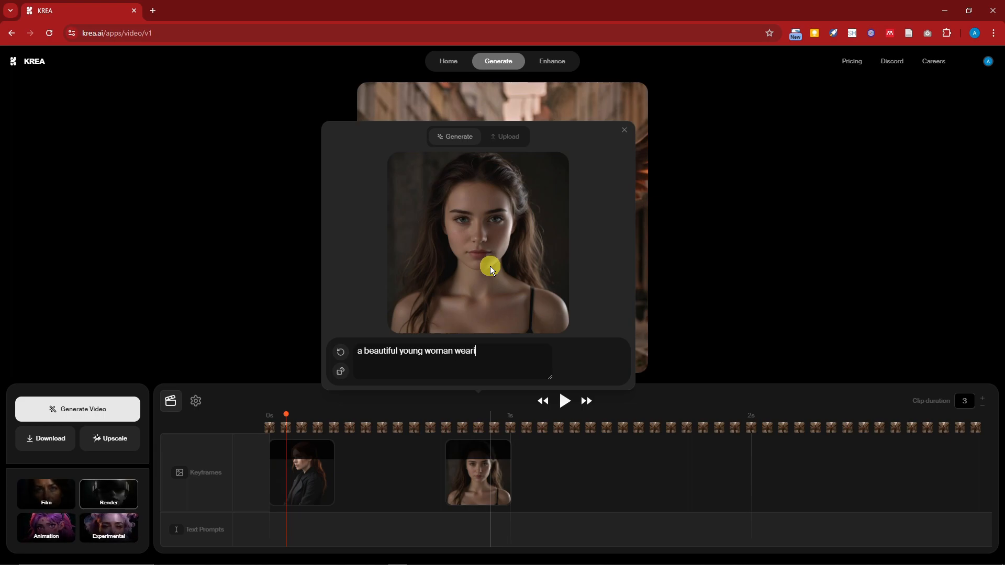
text(ng black shoes)
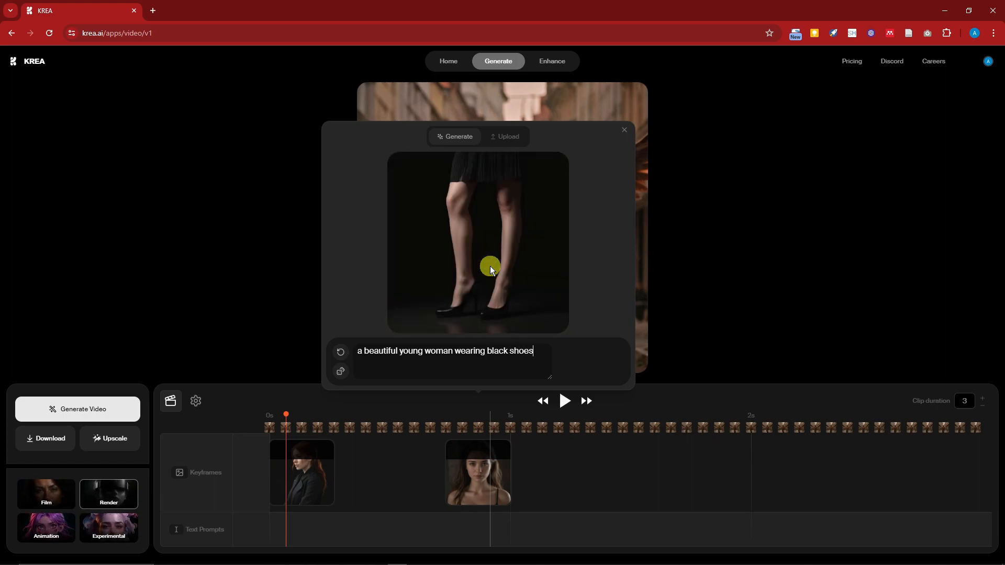
key(BackSpace)
key(BackSpace)
key(BackSpace)
key(BackSpace)
key(BackSpace)
key(BackSpace)
key(BackSpace)
key(BackSpace)
key(BackSpace)
key(BackSpace)
key(BackSpace)
text(blue jacket)
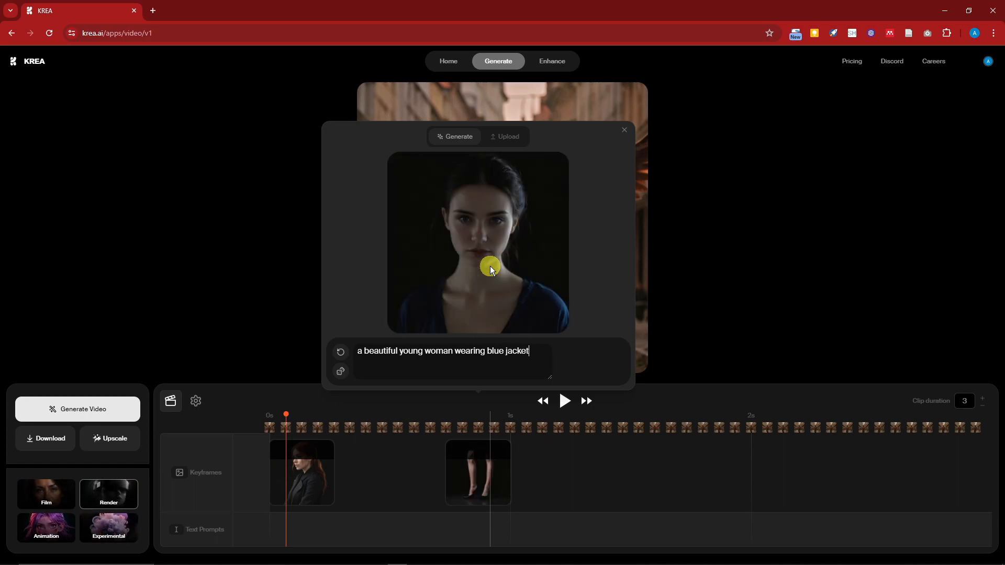
text( and smiling)
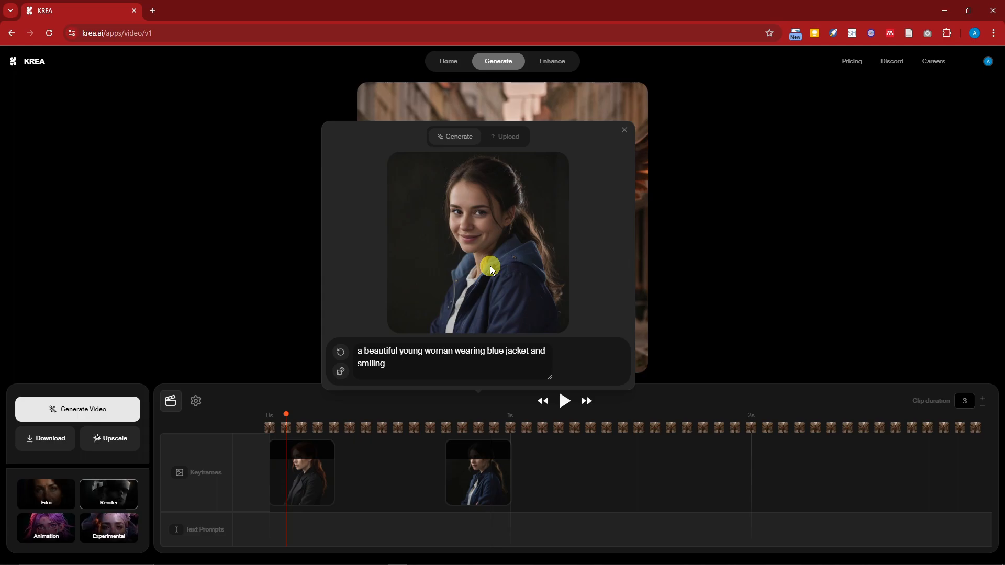
click(684, 461)
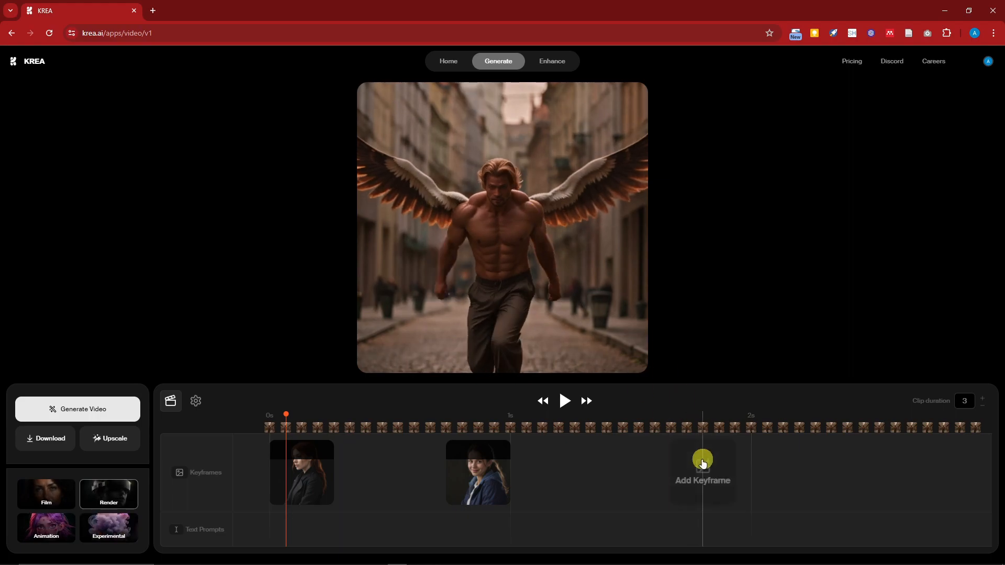
Add a third keyframe just before the 2-second mark and generate its image from "a beautiful young woman in class".
click(702, 460)
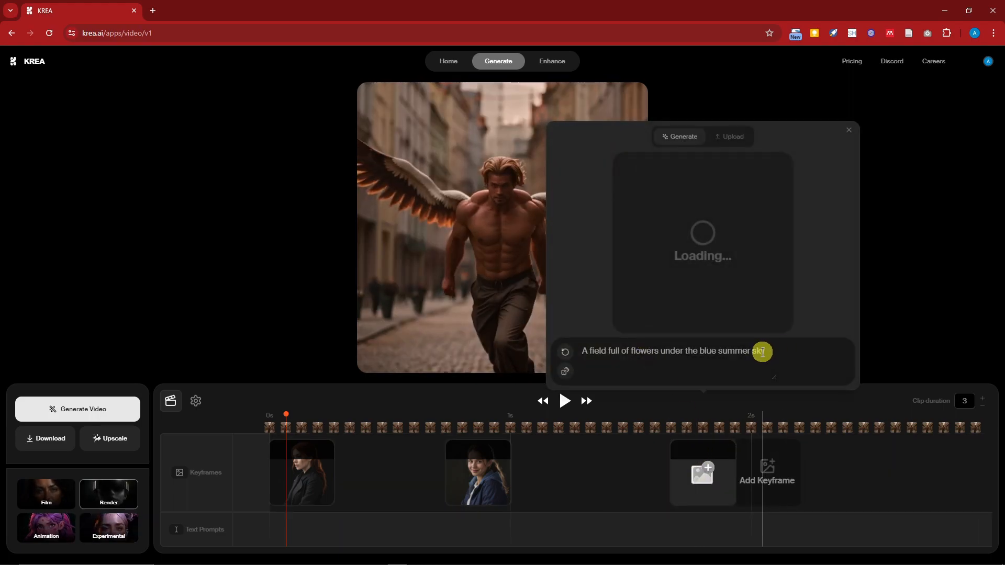
triple_click(731, 349)
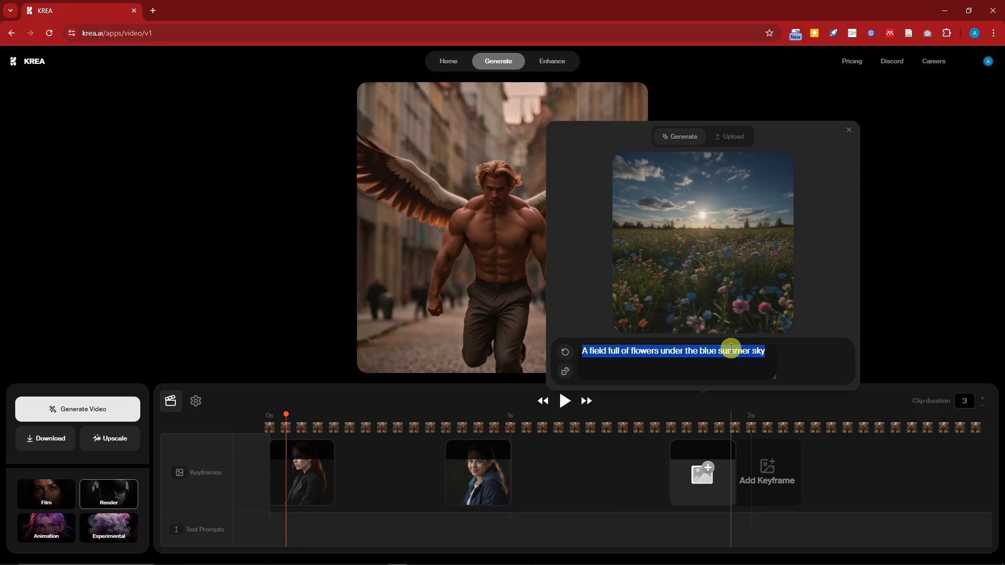
text(a beat)
key(BackSpace)
text(utiful young woman in clas)
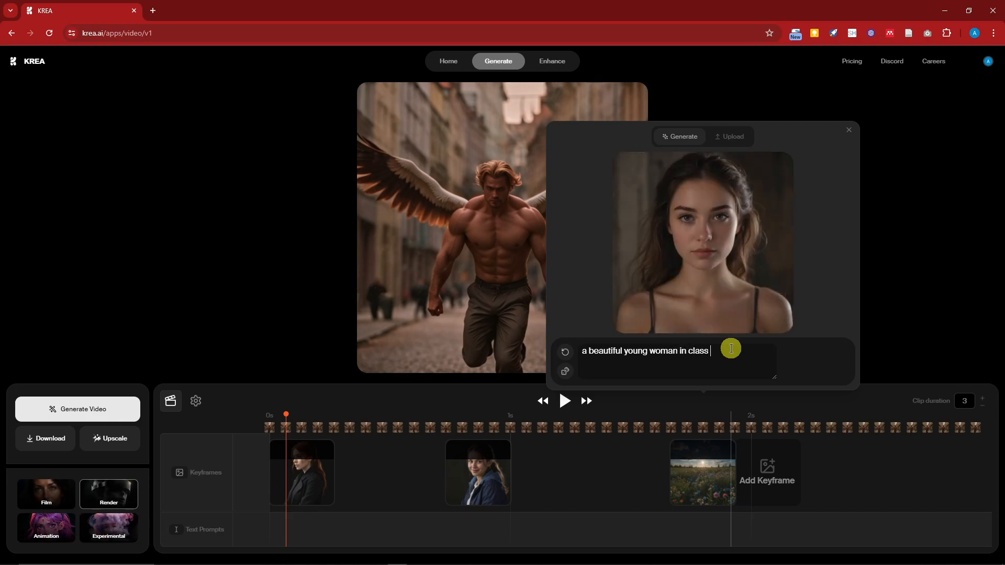
text(s)
key(BackSpace)
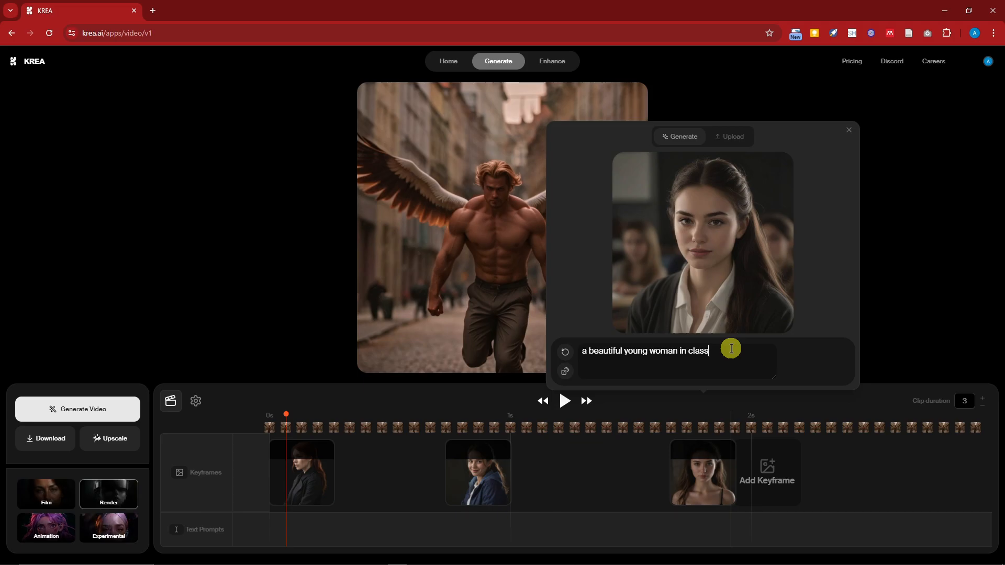
click(897, 303)
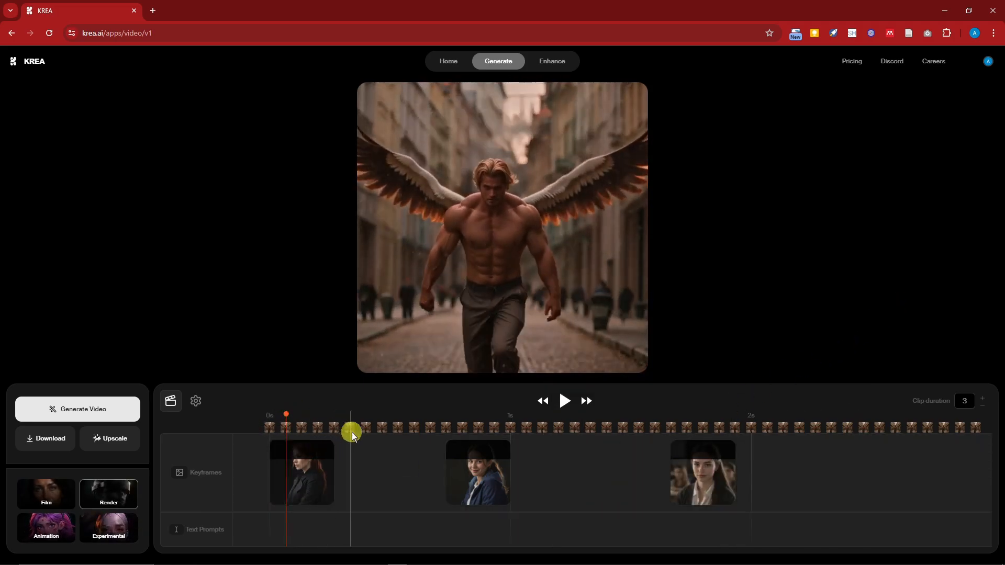
Add the text prompt "colorful background" at the start of the timeline, beneath the first keyframe.
click(324, 479)
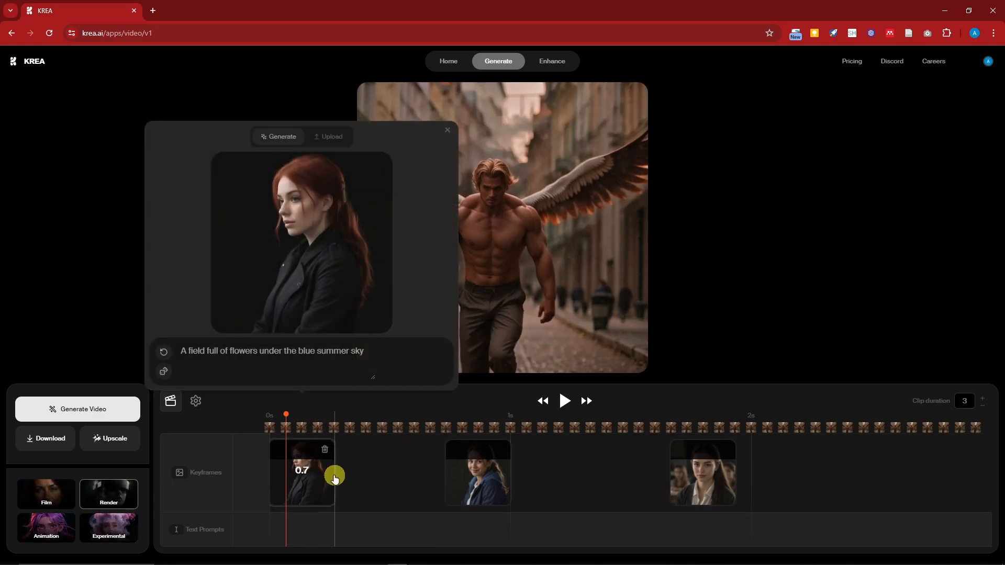
click(305, 532)
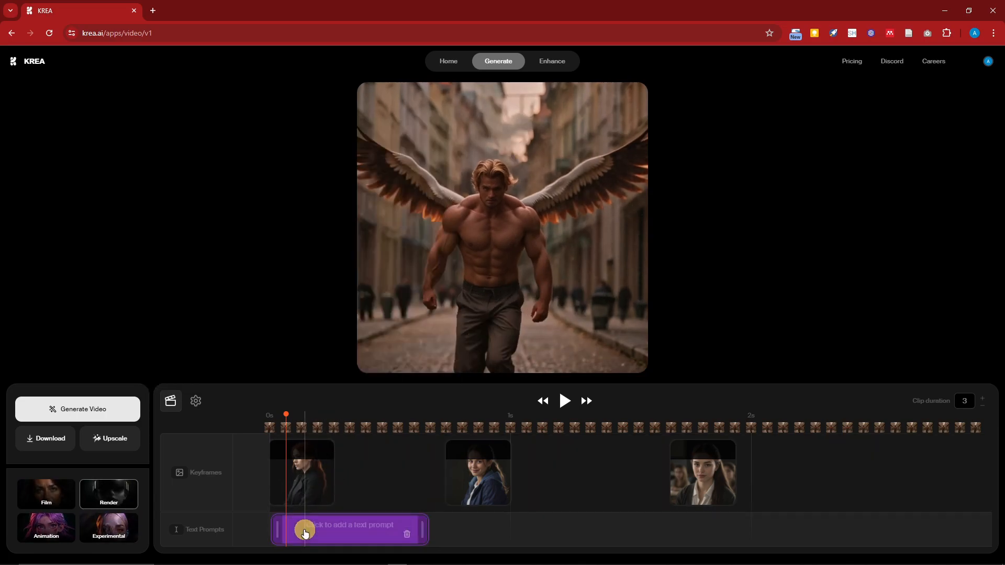
click(319, 530)
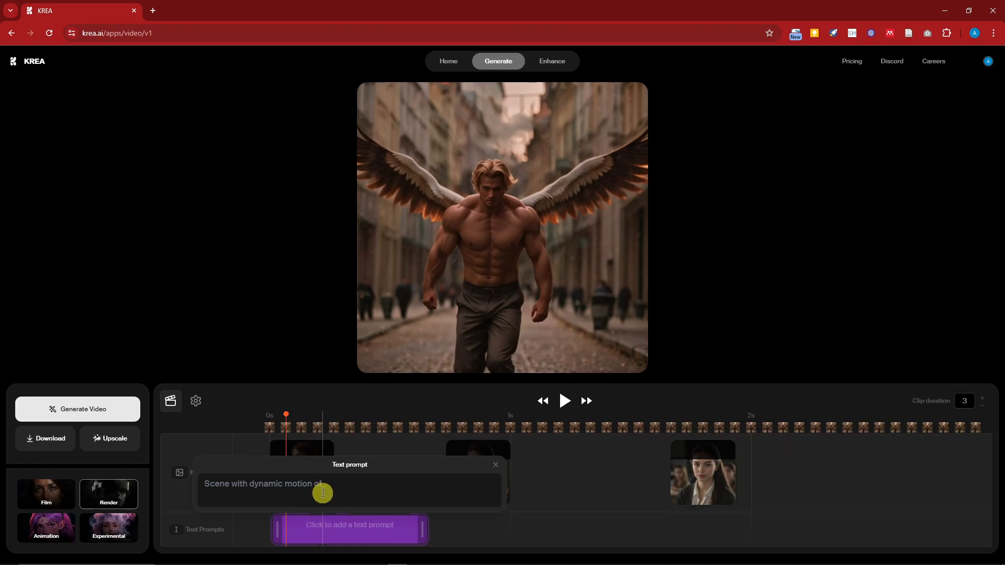
text(c)
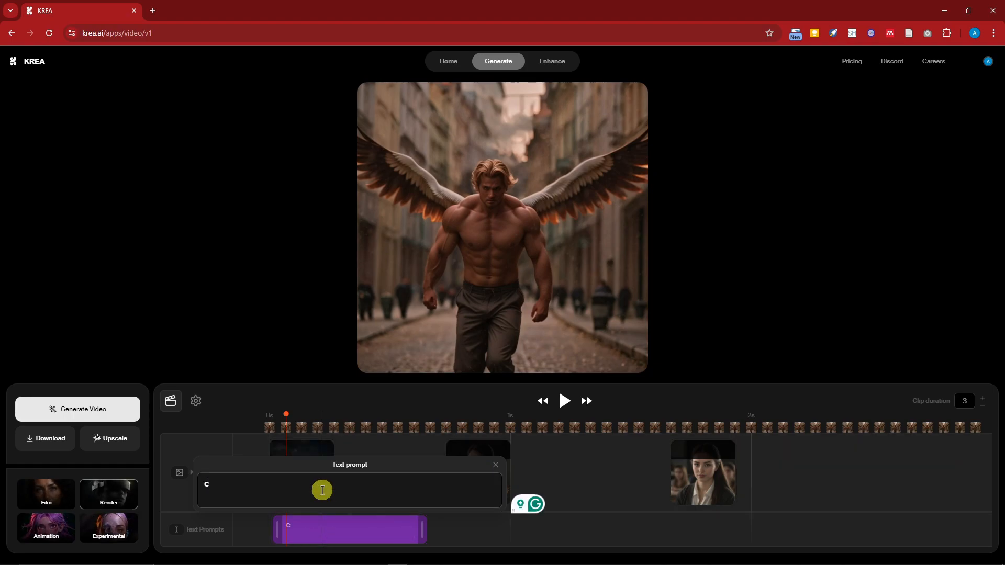
text(olorful background)
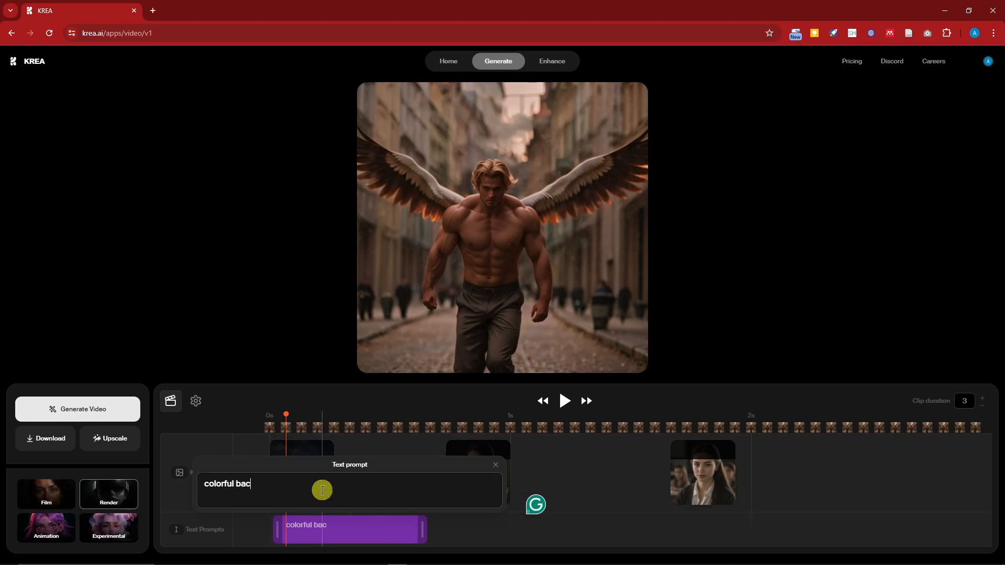
Add the text prompt "in a city" beneath the third keyframe and extend the "colorful background" prompt just past the 1-second mark.
click(446, 532)
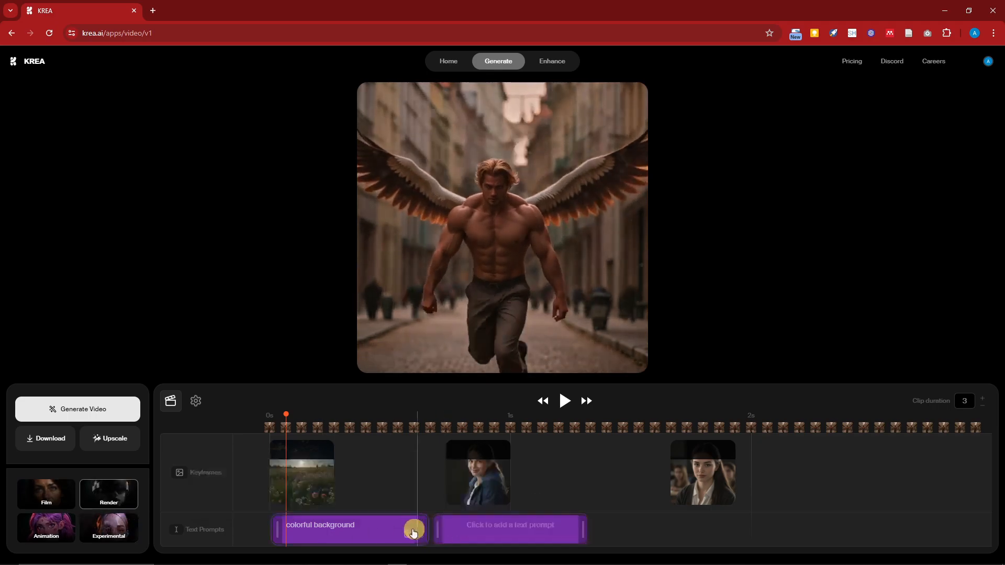
drag(494, 529, 652, 525)
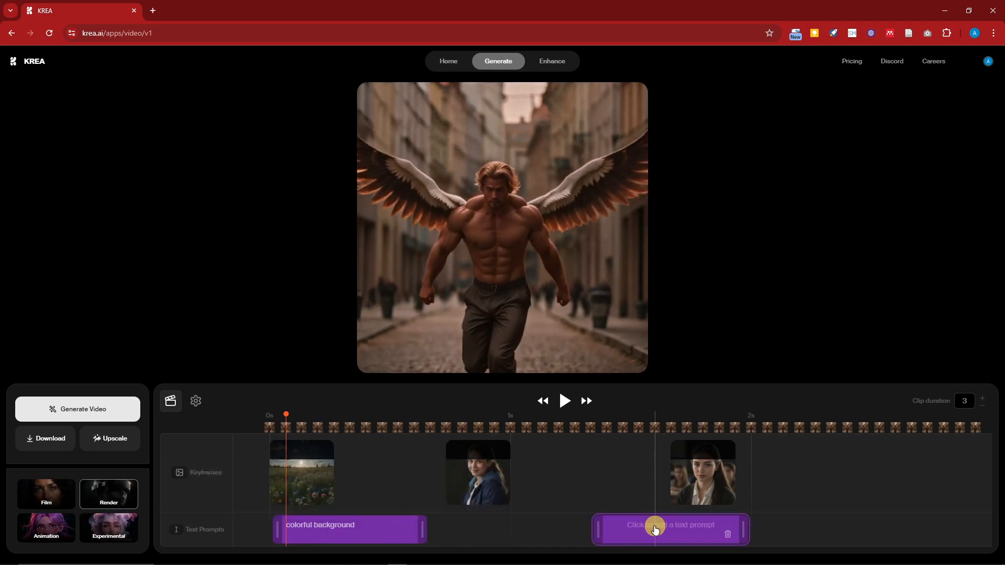
click(663, 528)
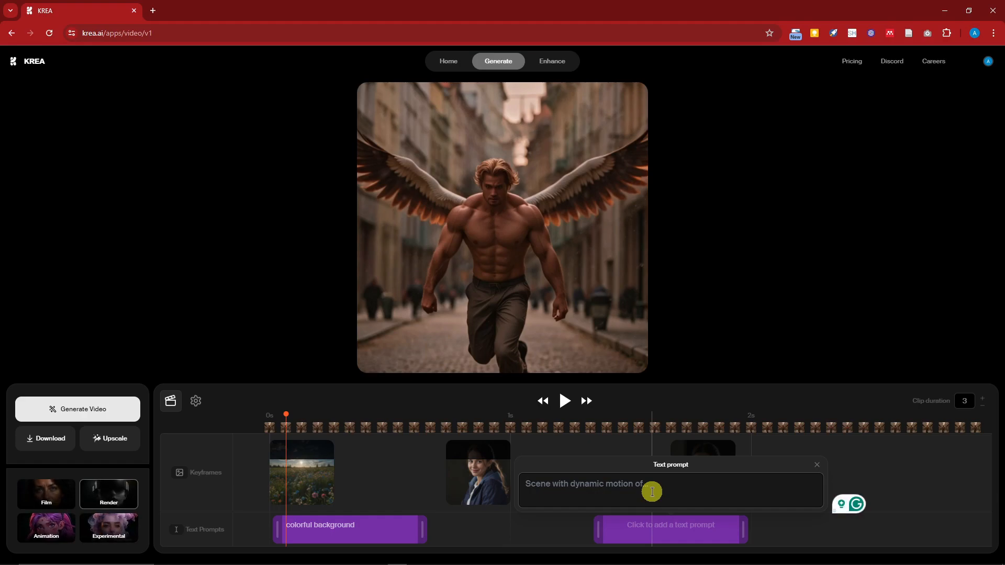
text(in a city)
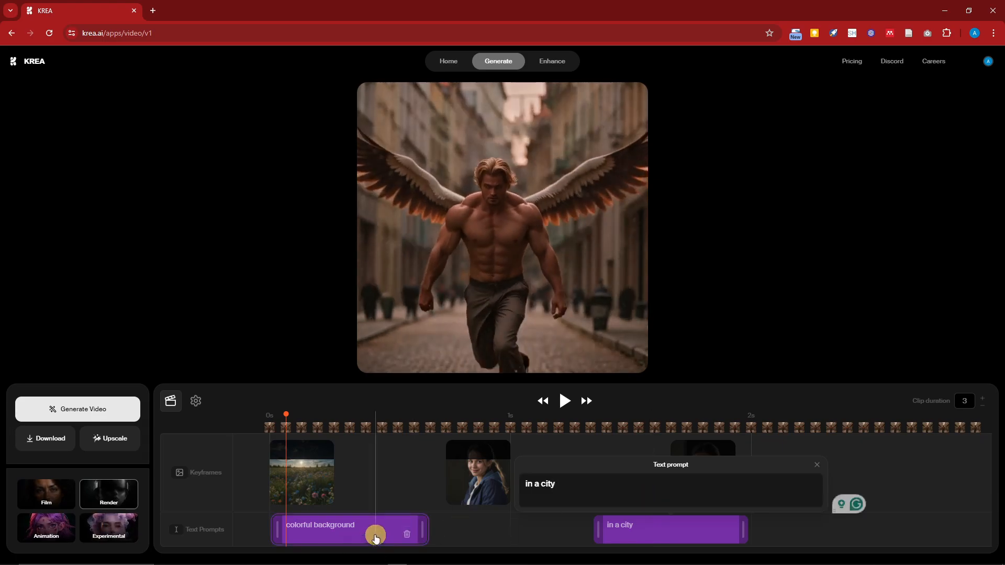
drag(421, 529, 517, 528)
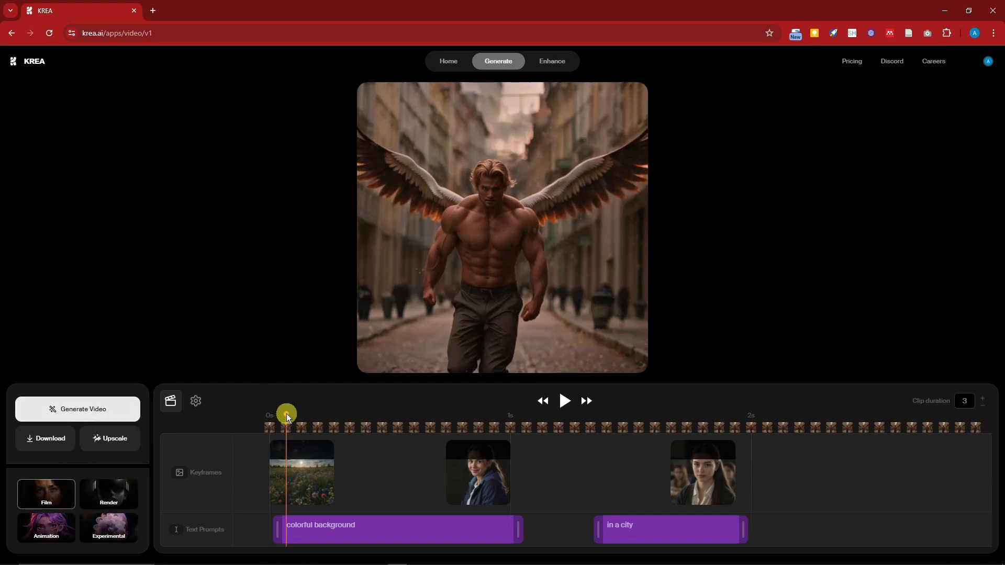
Generate the video in the Film style and preview the result.
click(102, 409)
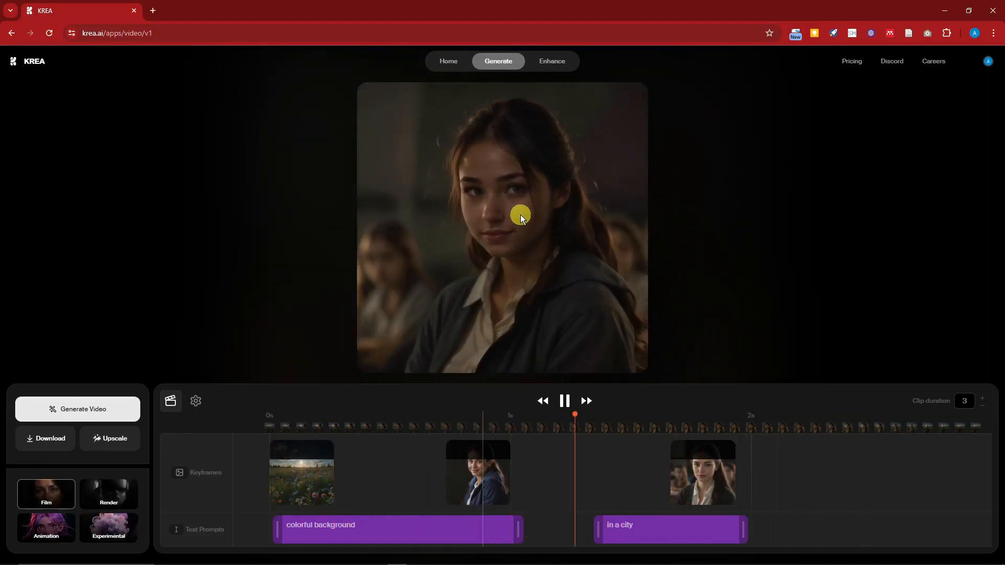
click(563, 402)
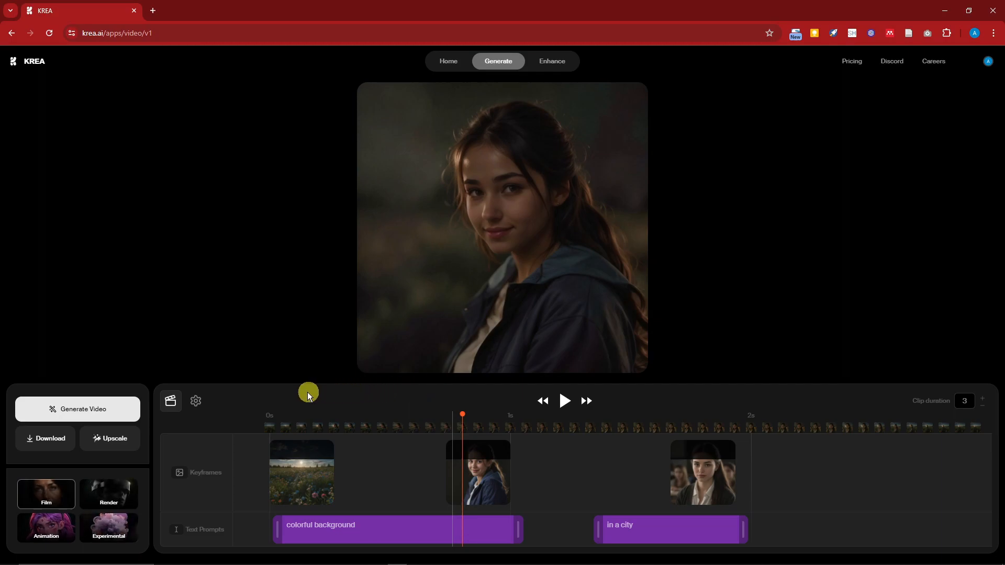
Try the 16:9 and 3:2 aspect ratios in the video settings, and set the aspect ratio to 9:16.
click(196, 403)
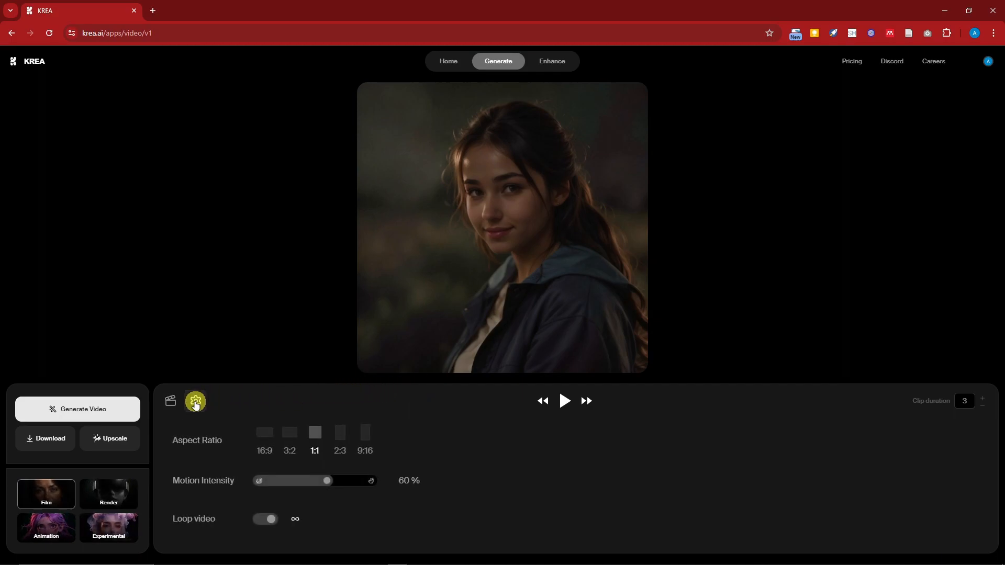
click(266, 432)
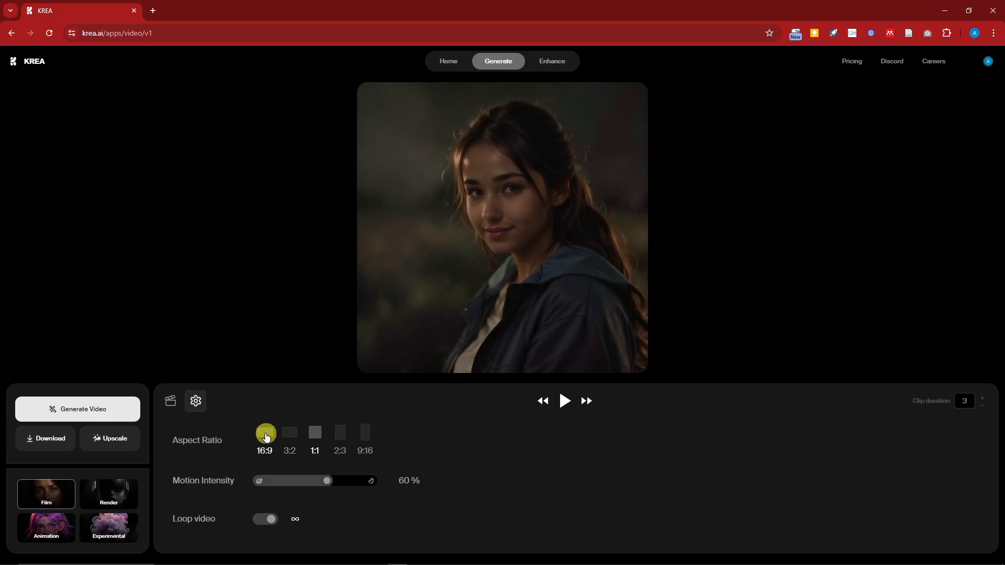
click(288, 434)
click(366, 434)
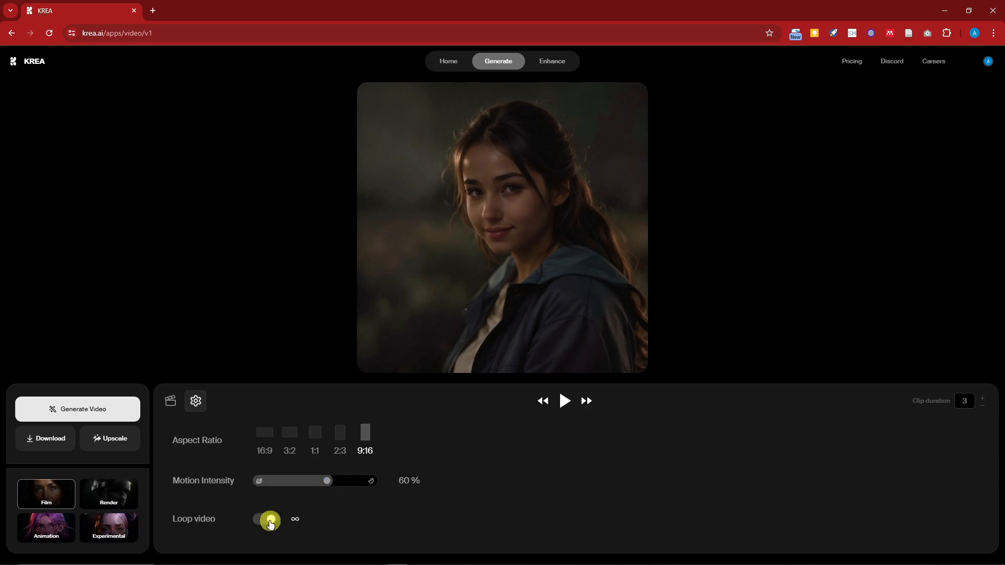
Play the 7-second example video built from five portrait keyframes.
click(564, 401)
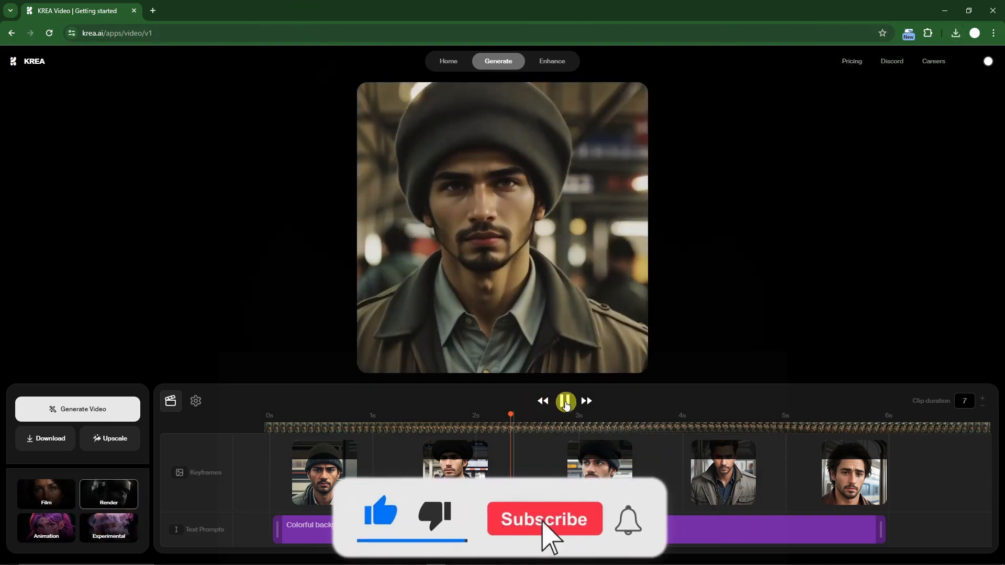
click(564, 401)
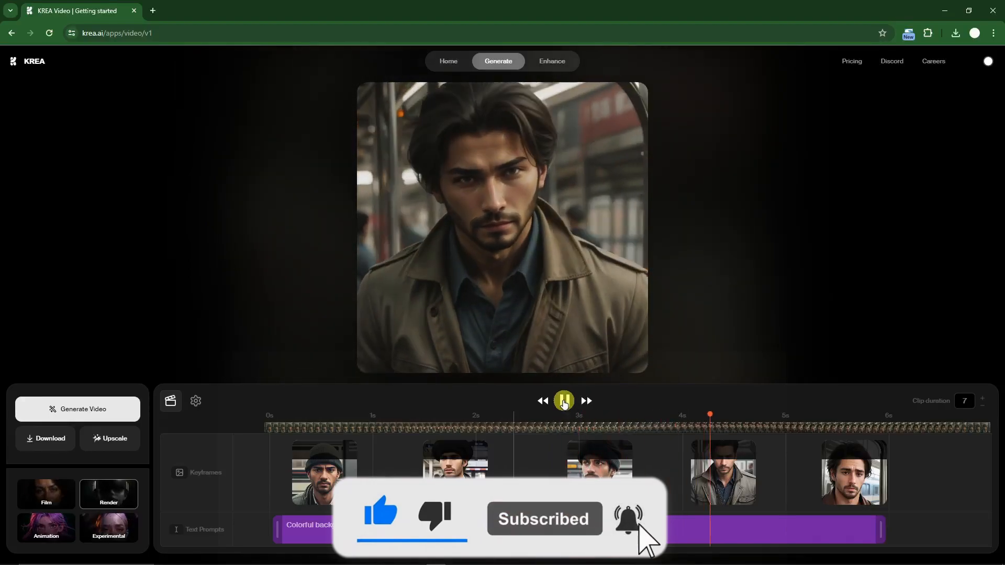